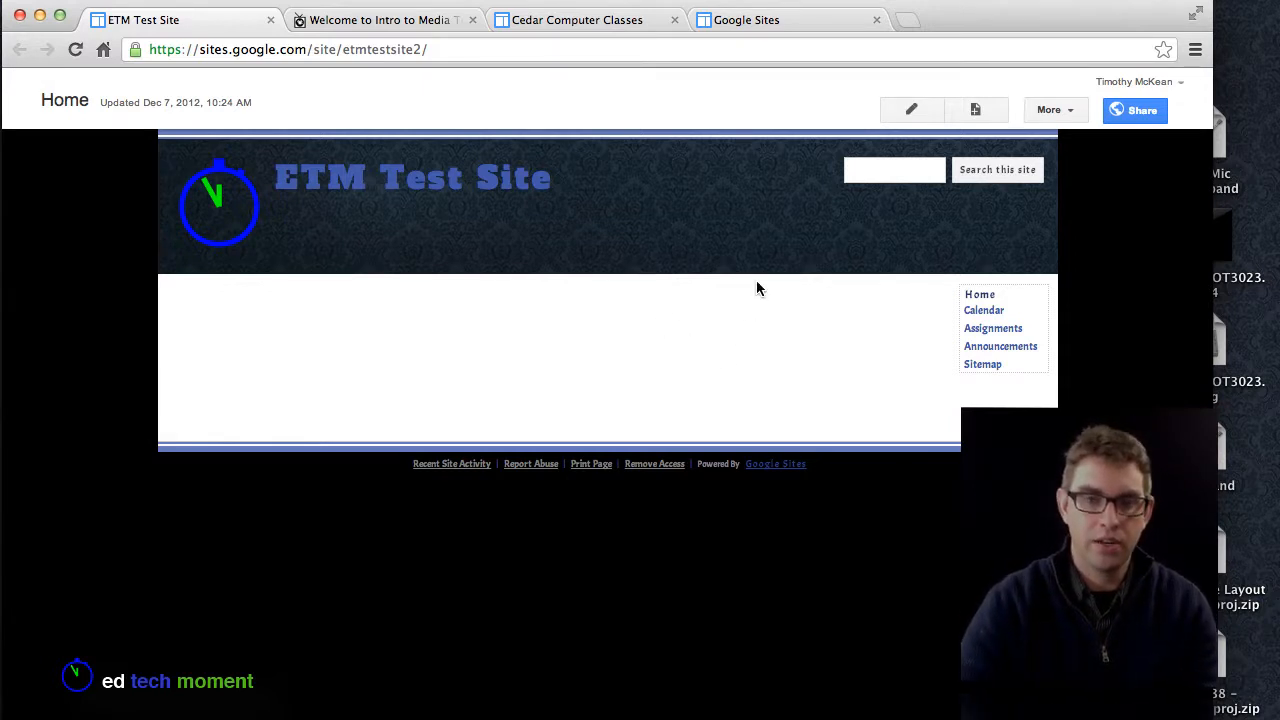
- Begin editing the Home page and switch over to the TextWrangler application
click(912, 114)
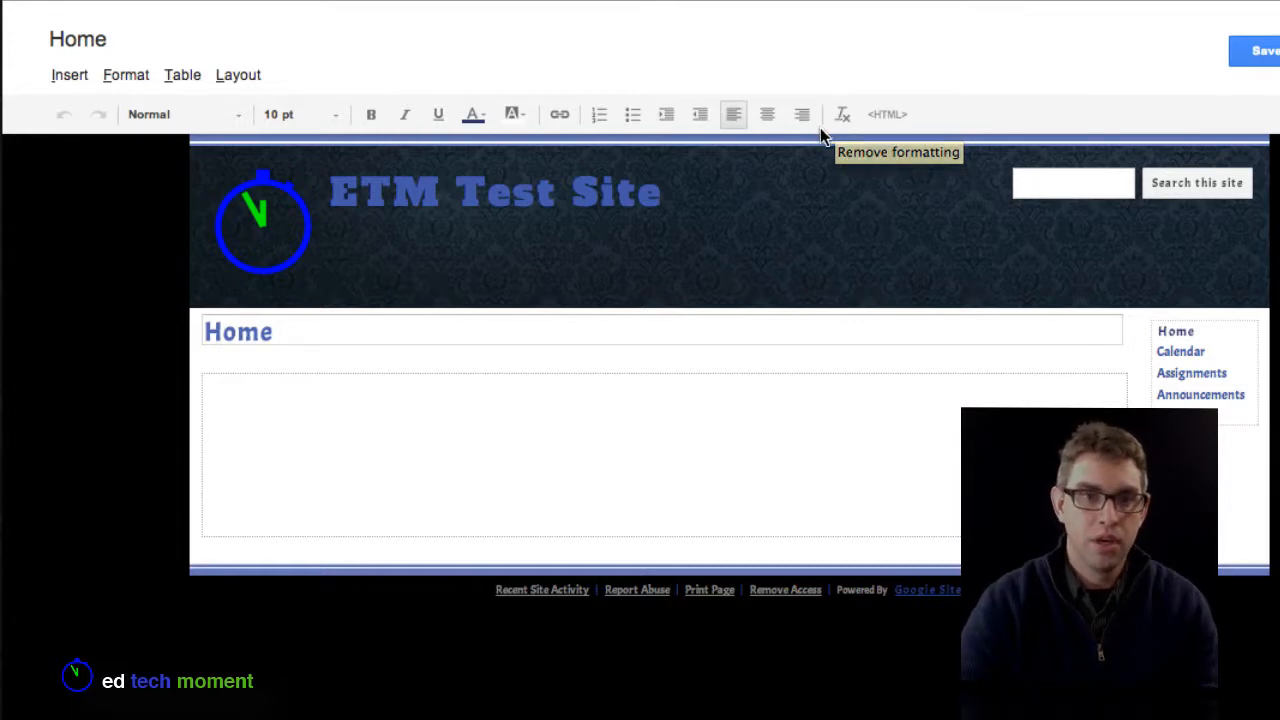
key(super+Tab)
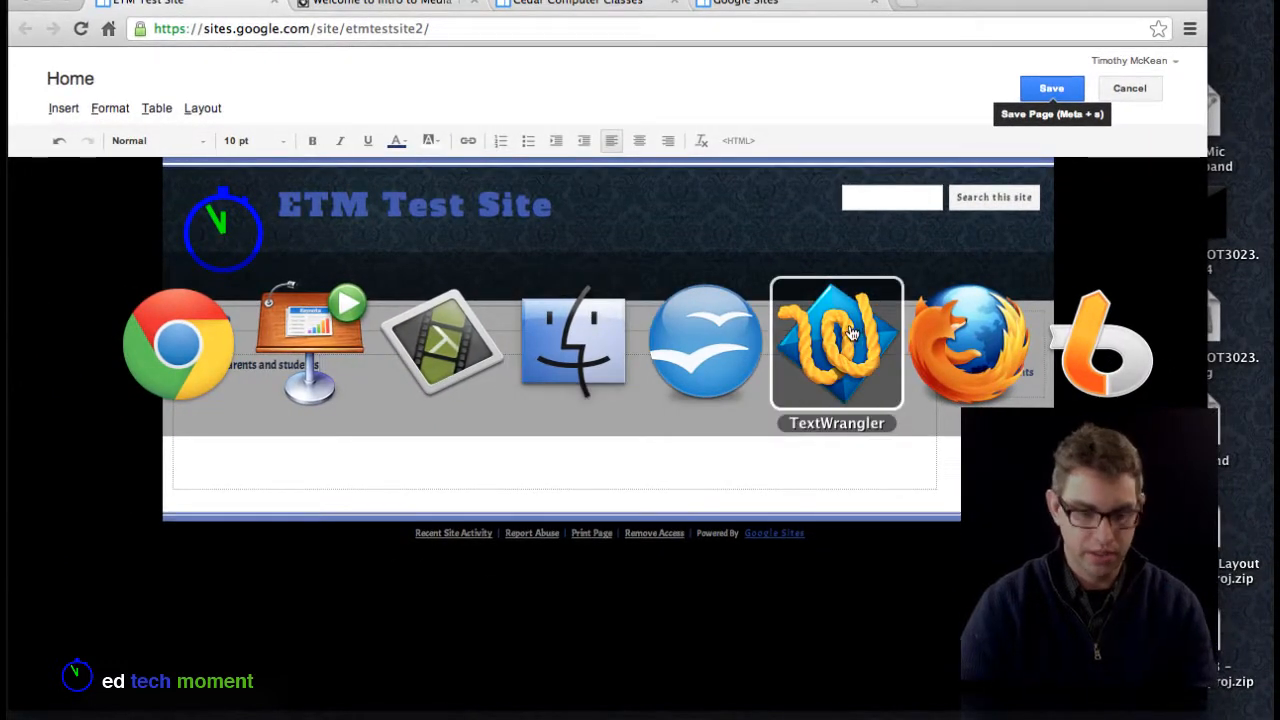
- Select all 28 lines of the Cedar letter in TextWrangler and bring up the context menu
click(845, 330)
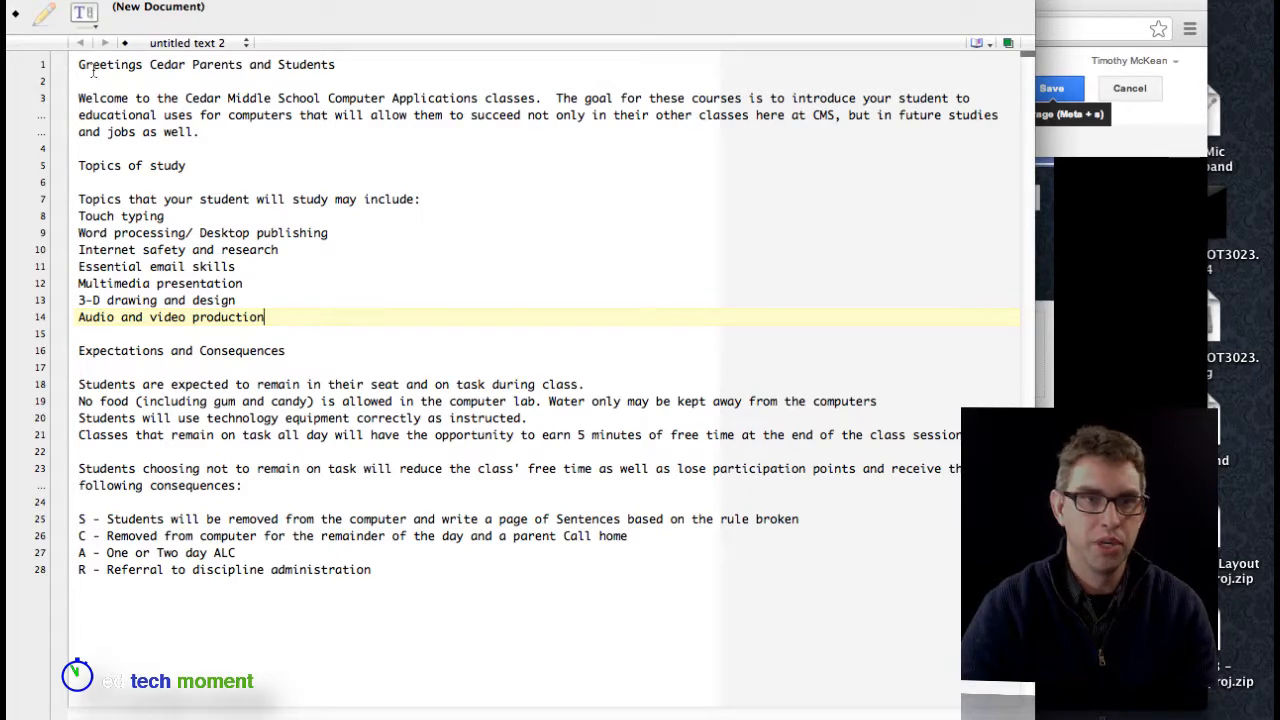
drag(80, 66, 434, 561)
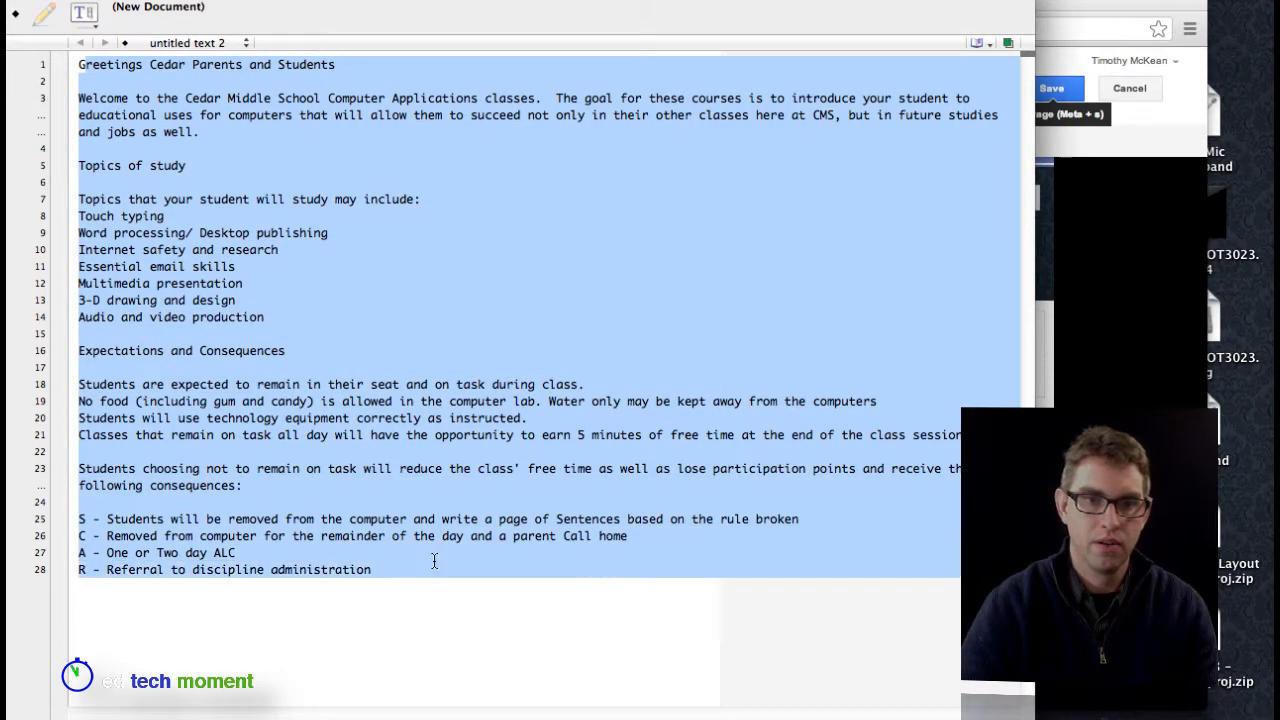
right_click(310, 413)
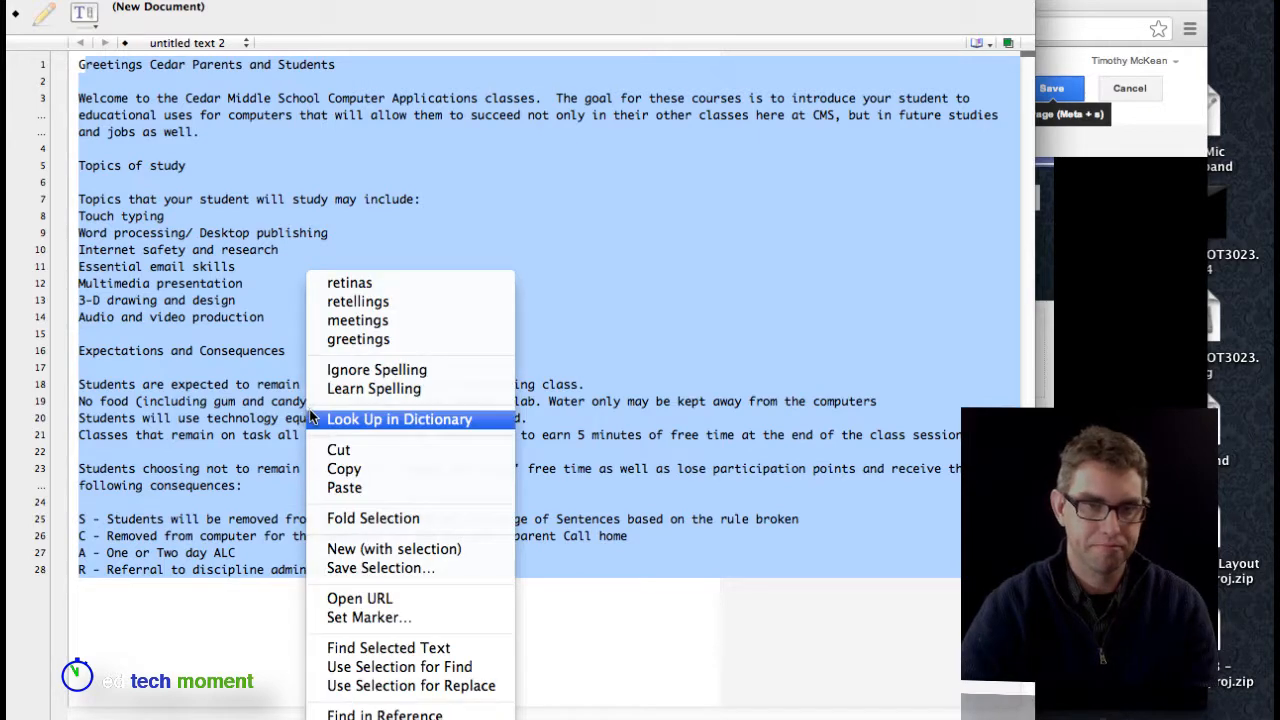
- Copy the letter, paste it over the 'Welcome parents and students' placeholder, and save the page
click(415, 468)
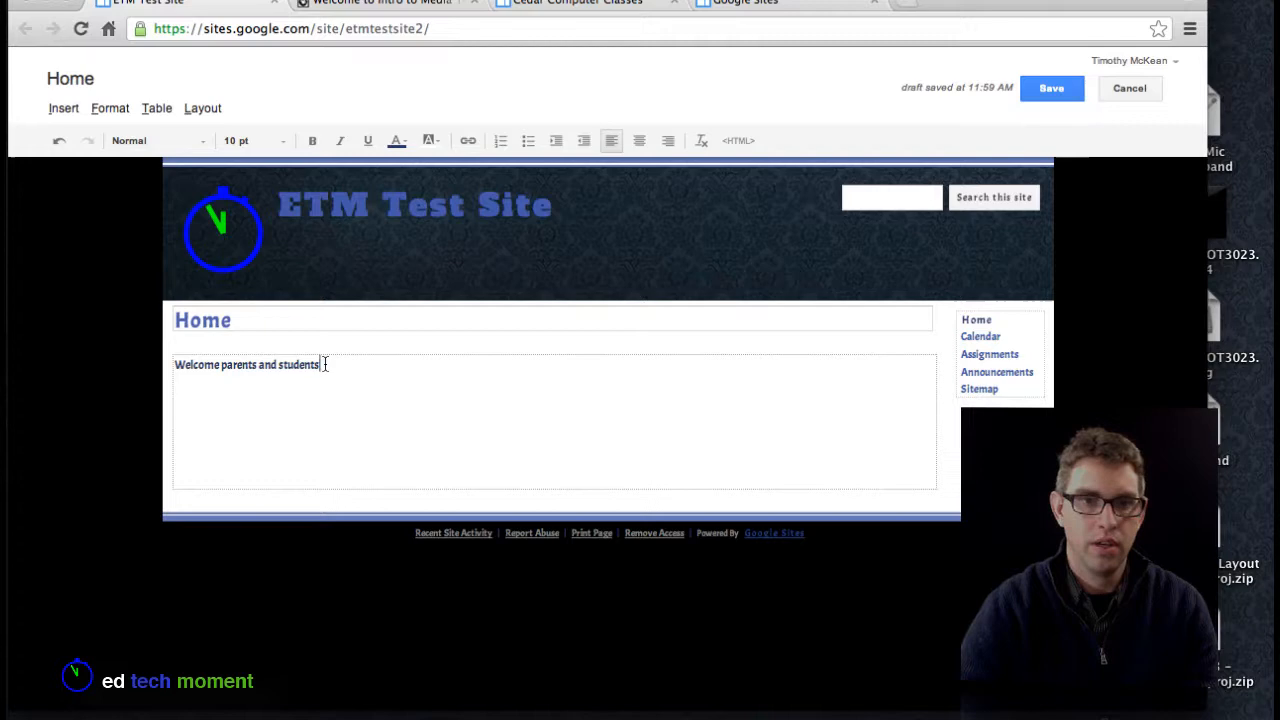
drag(321, 365, 167, 367)
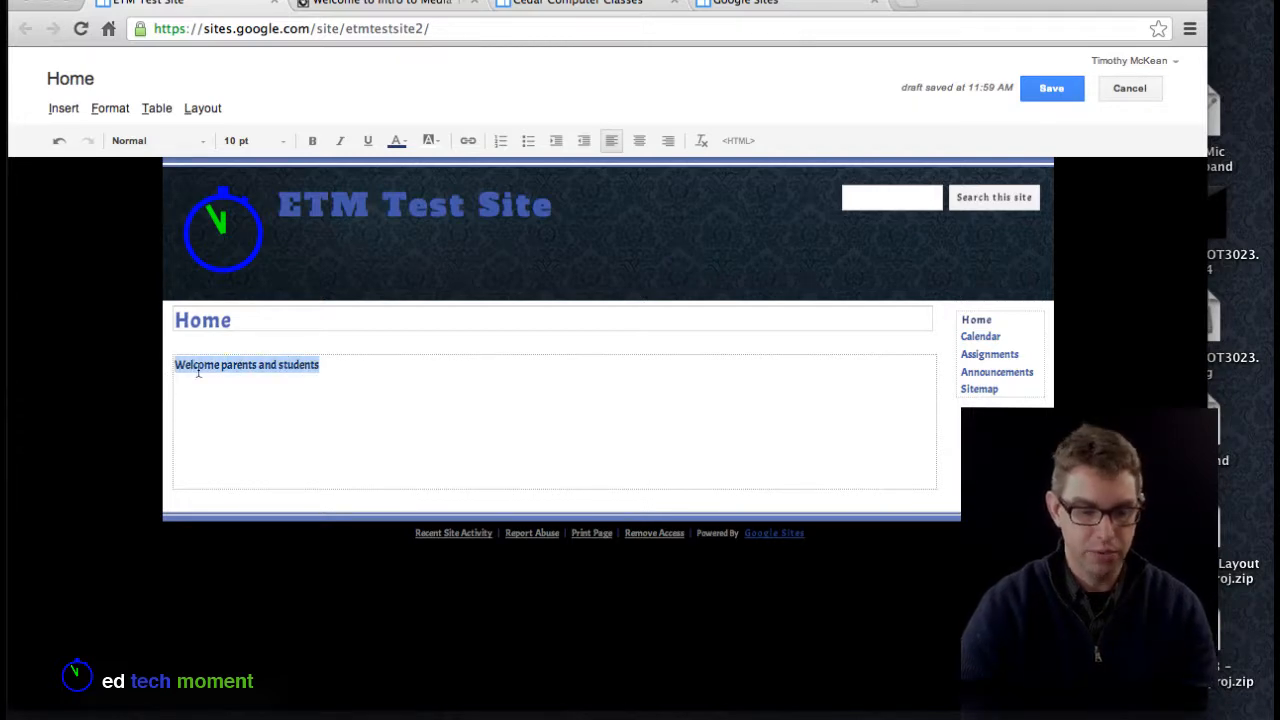
key(ctrl+v)
scroll(294, 381, up, 5)
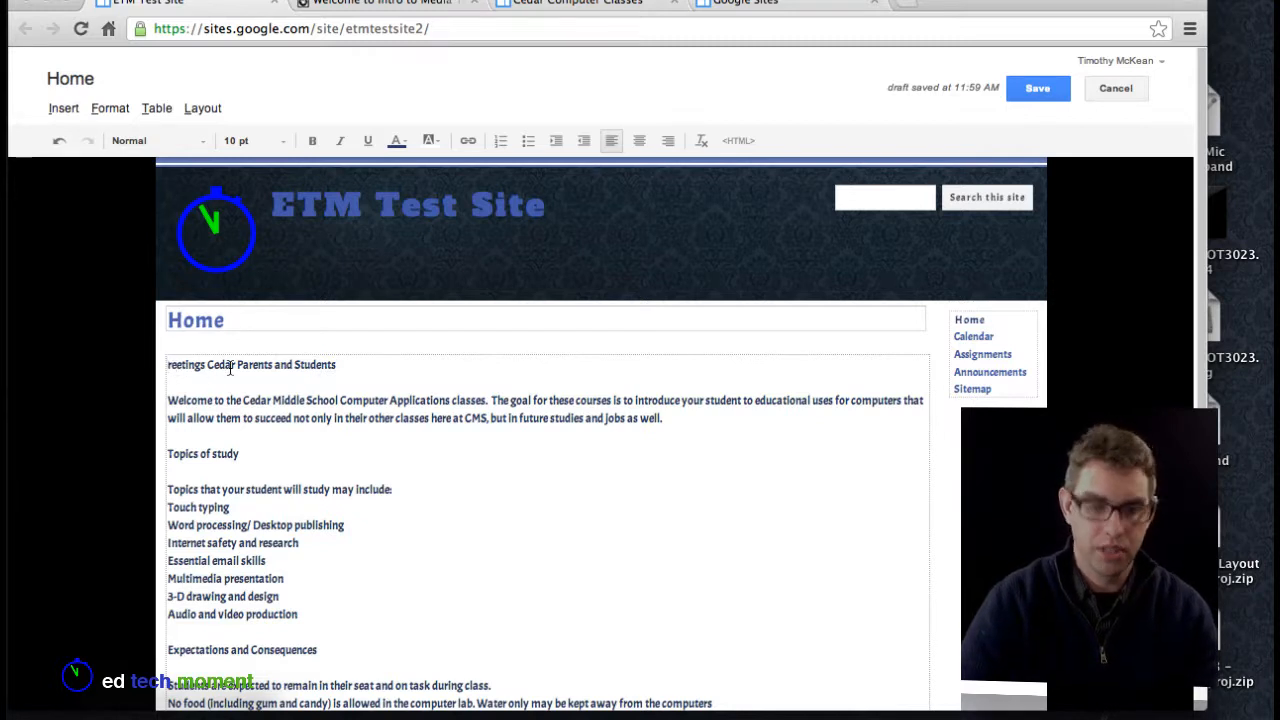
text(G)
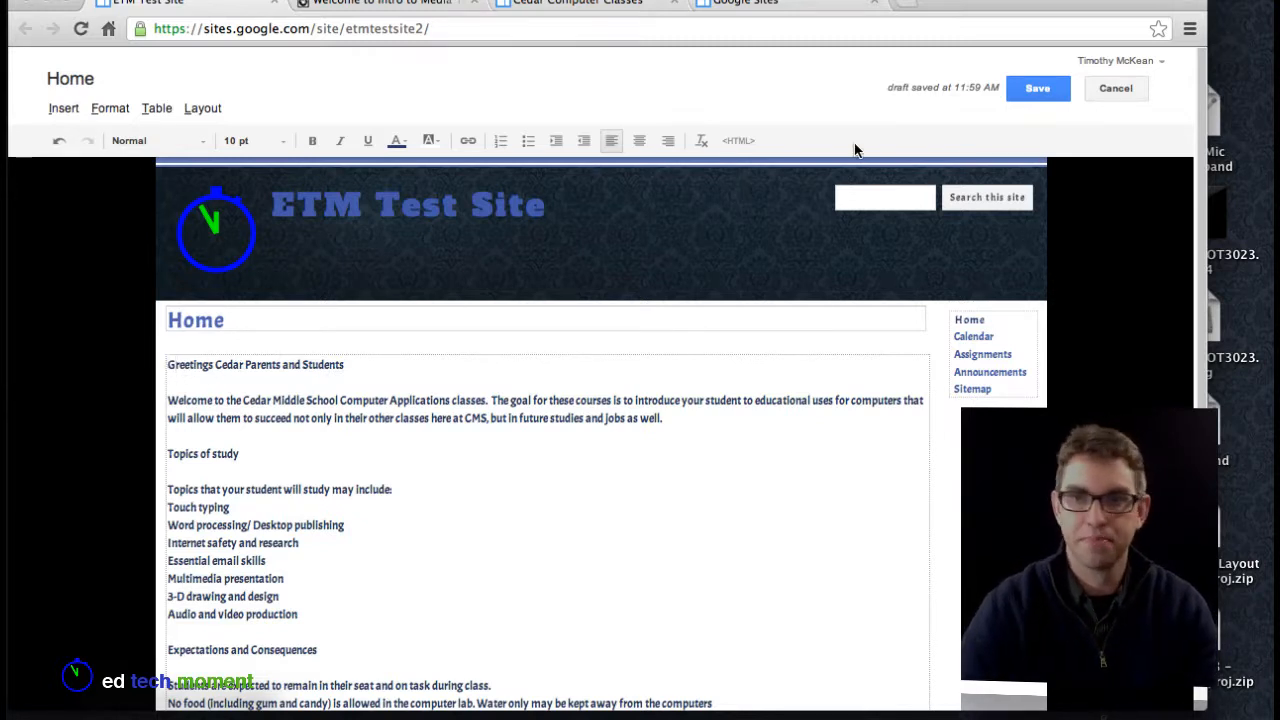
click(1037, 88)
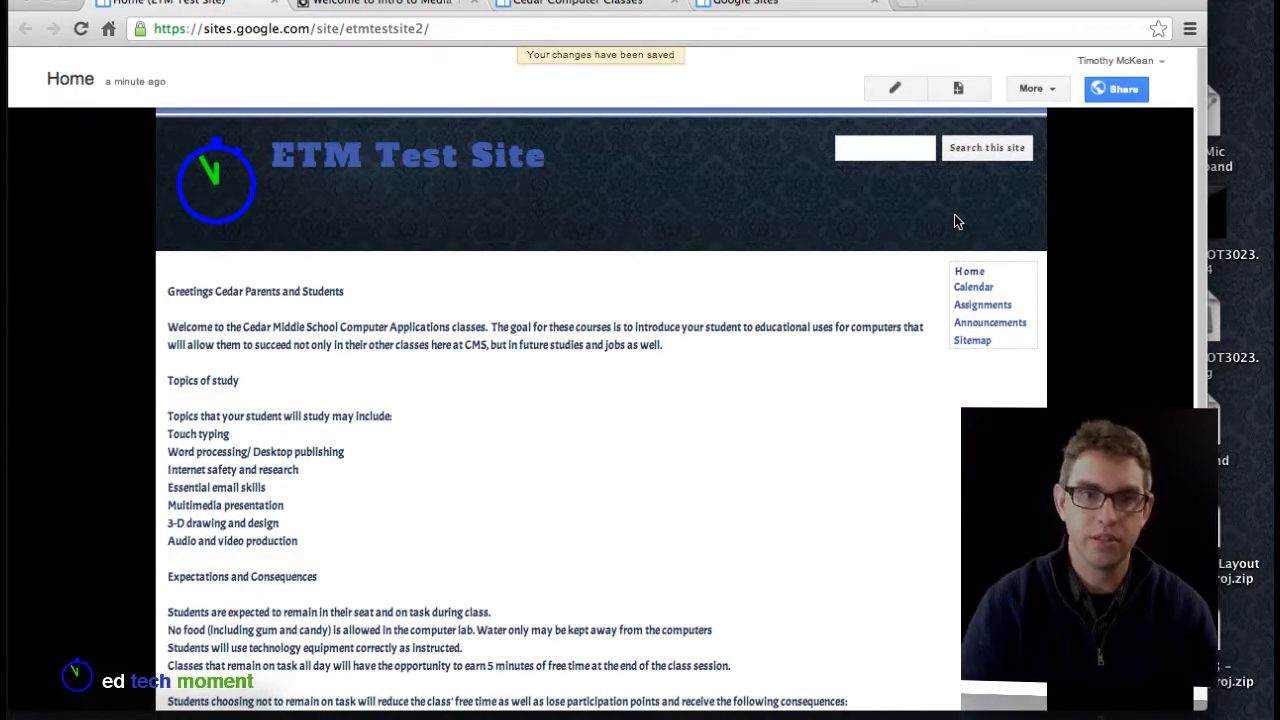
scroll(588, 460, down, 3)
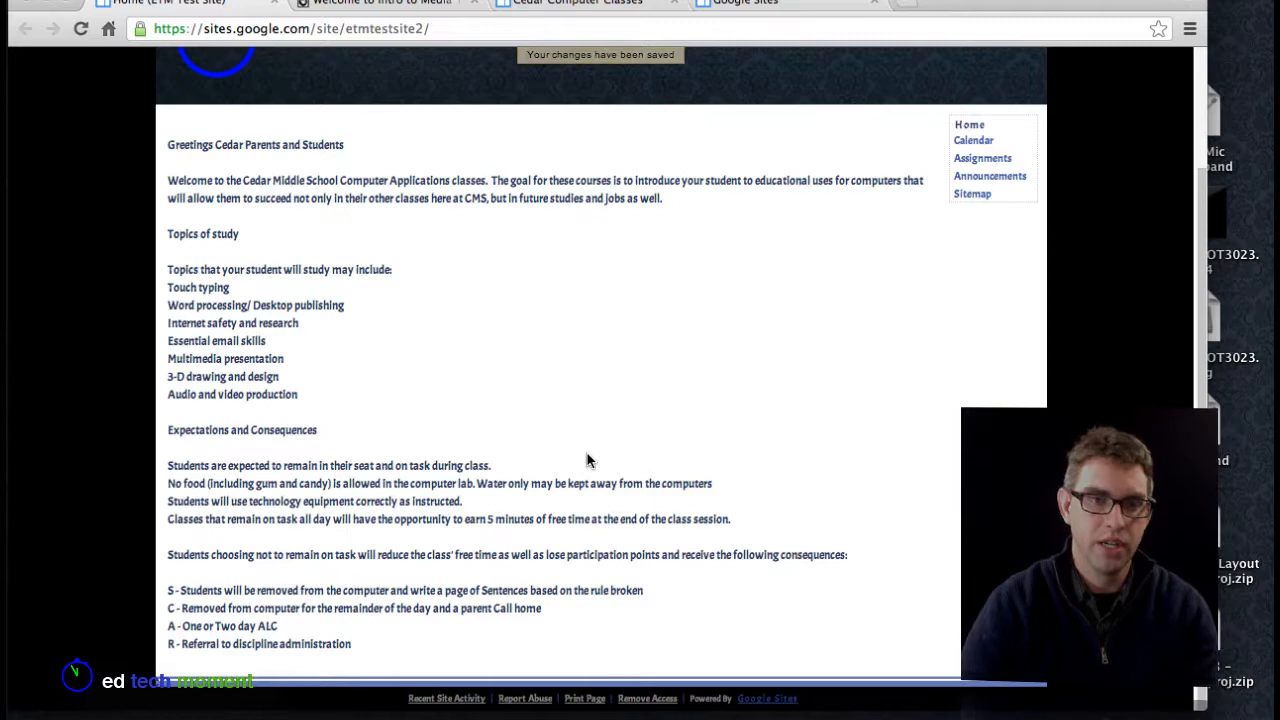
scroll(588, 460, up, 3)
- Reopen the page for editing and format 'Greetings Cedar Parents and Students' as a Heading (H2)
click(895, 88)
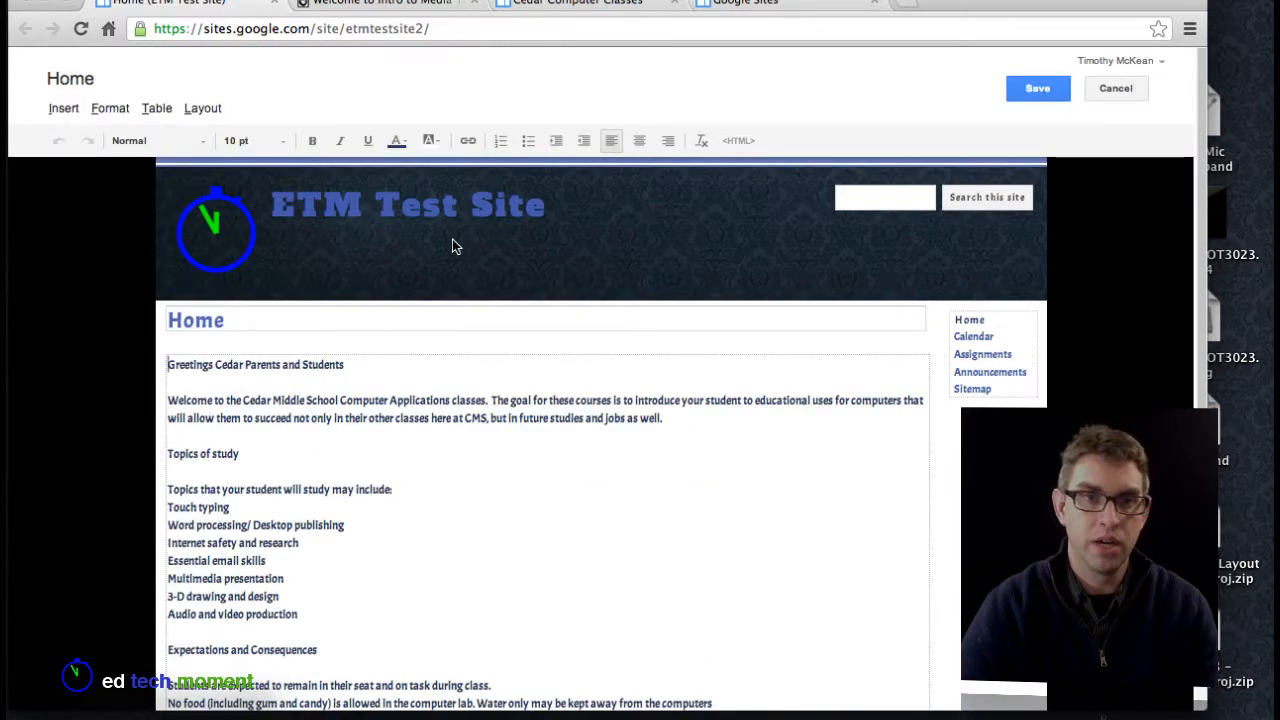
drag(345, 359, 161, 358)
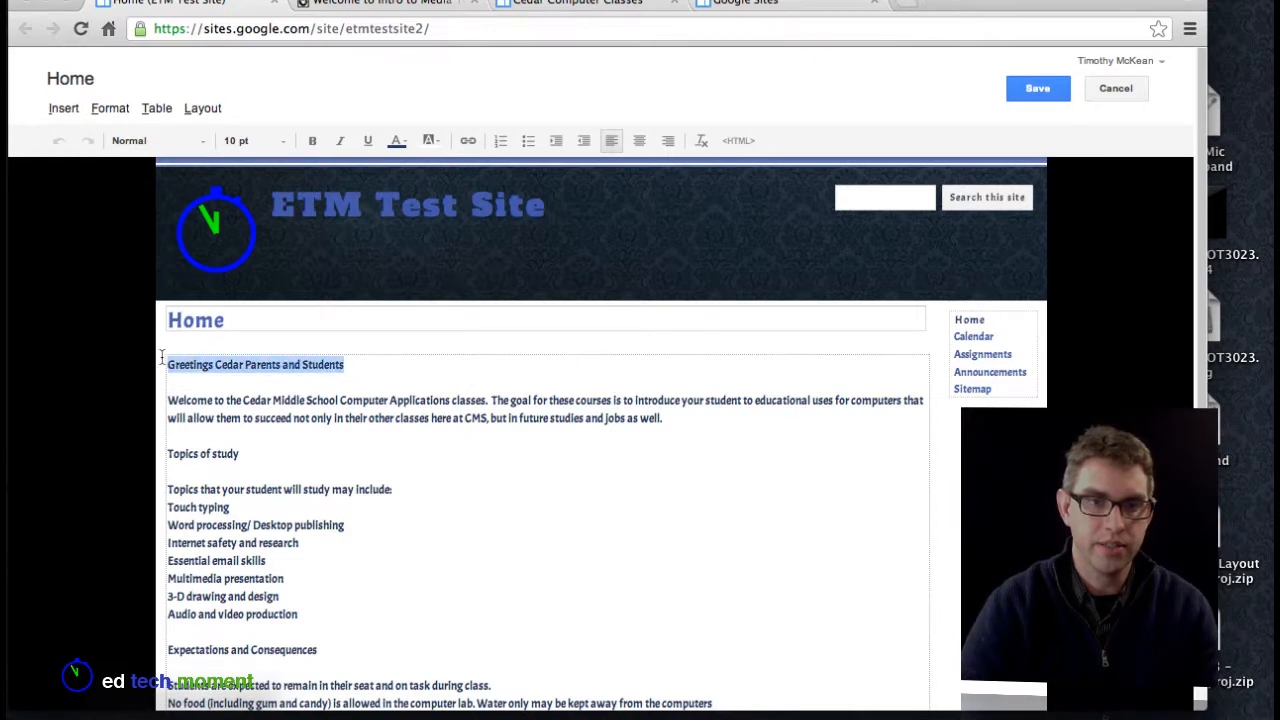
click(208, 146)
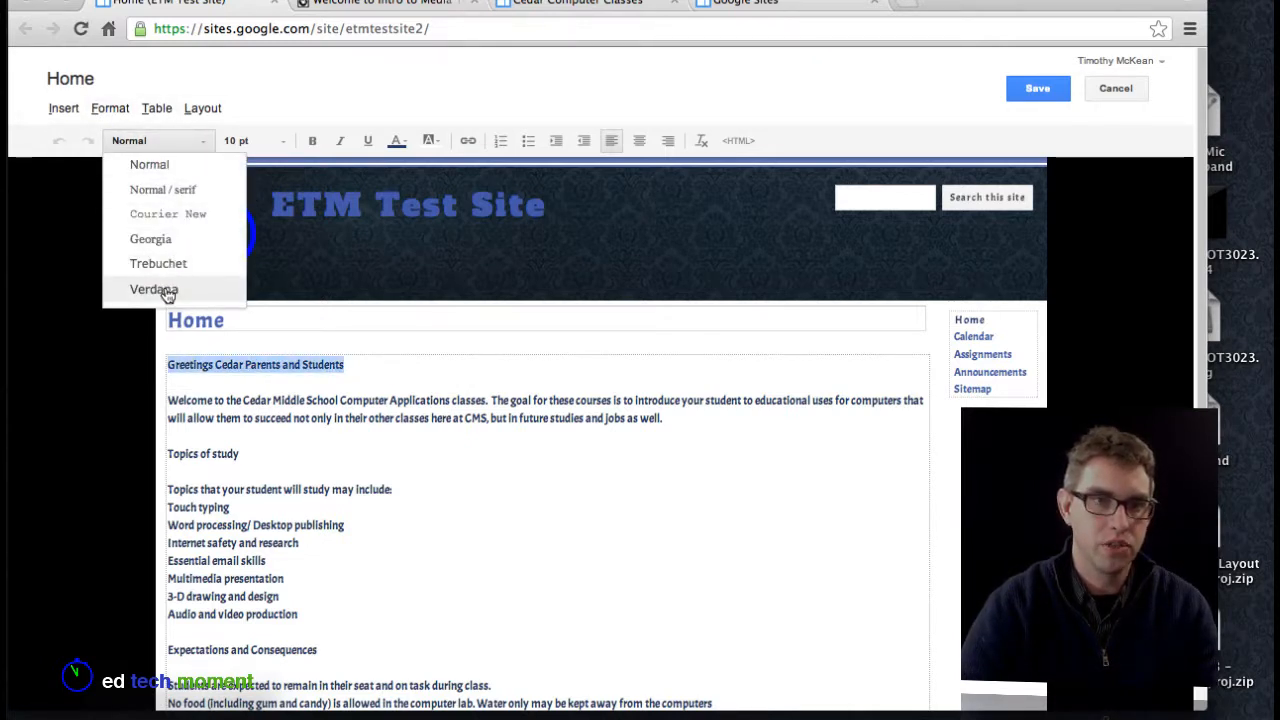
click(86, 129)
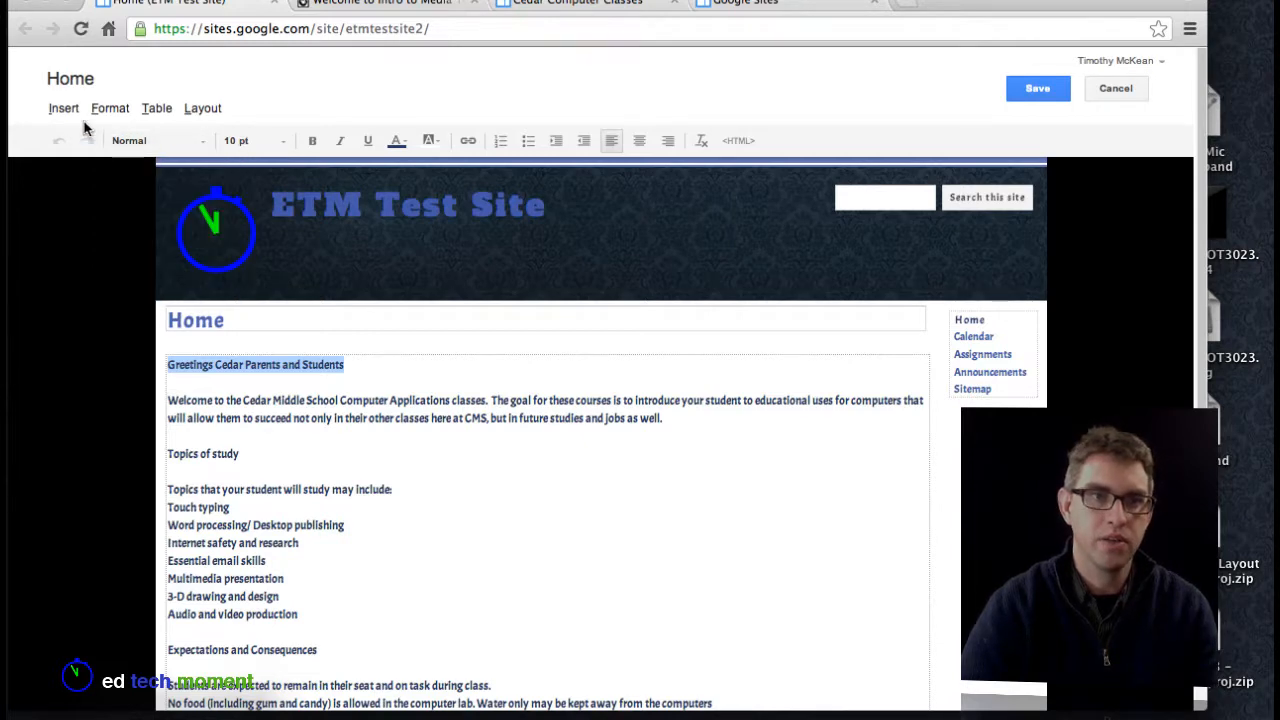
click(105, 111)
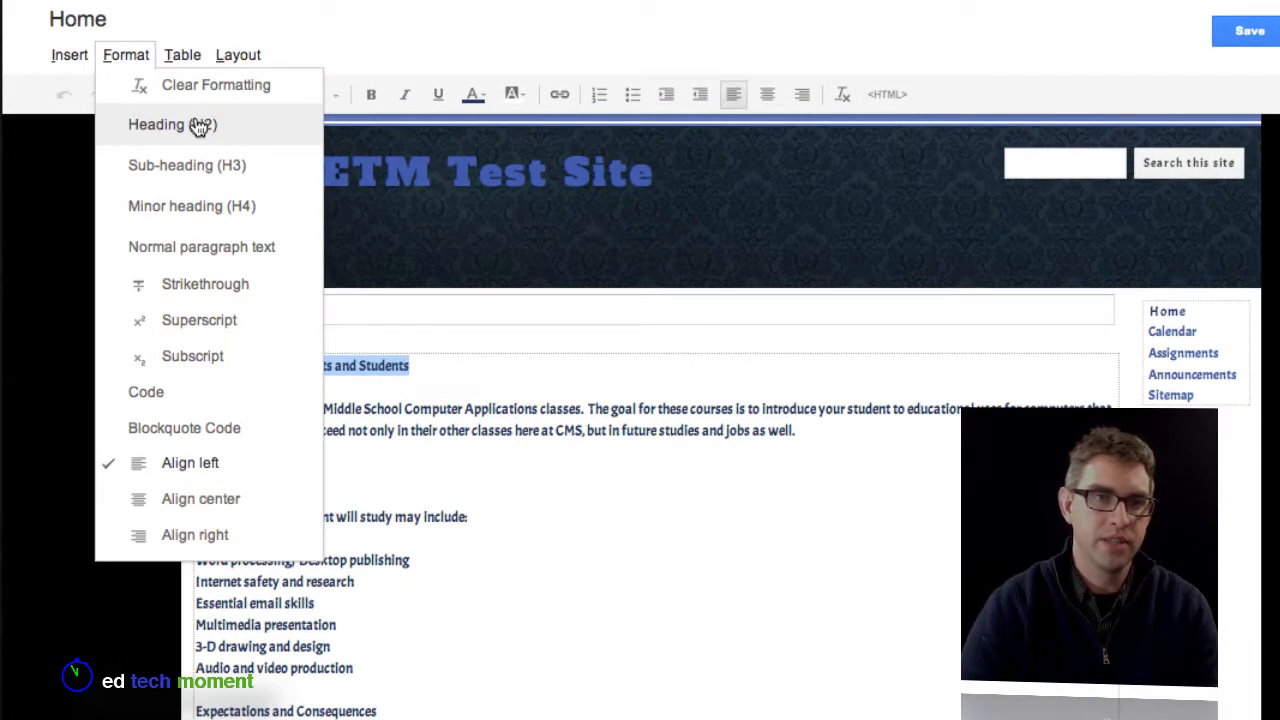
click(195, 128)
click(521, 480)
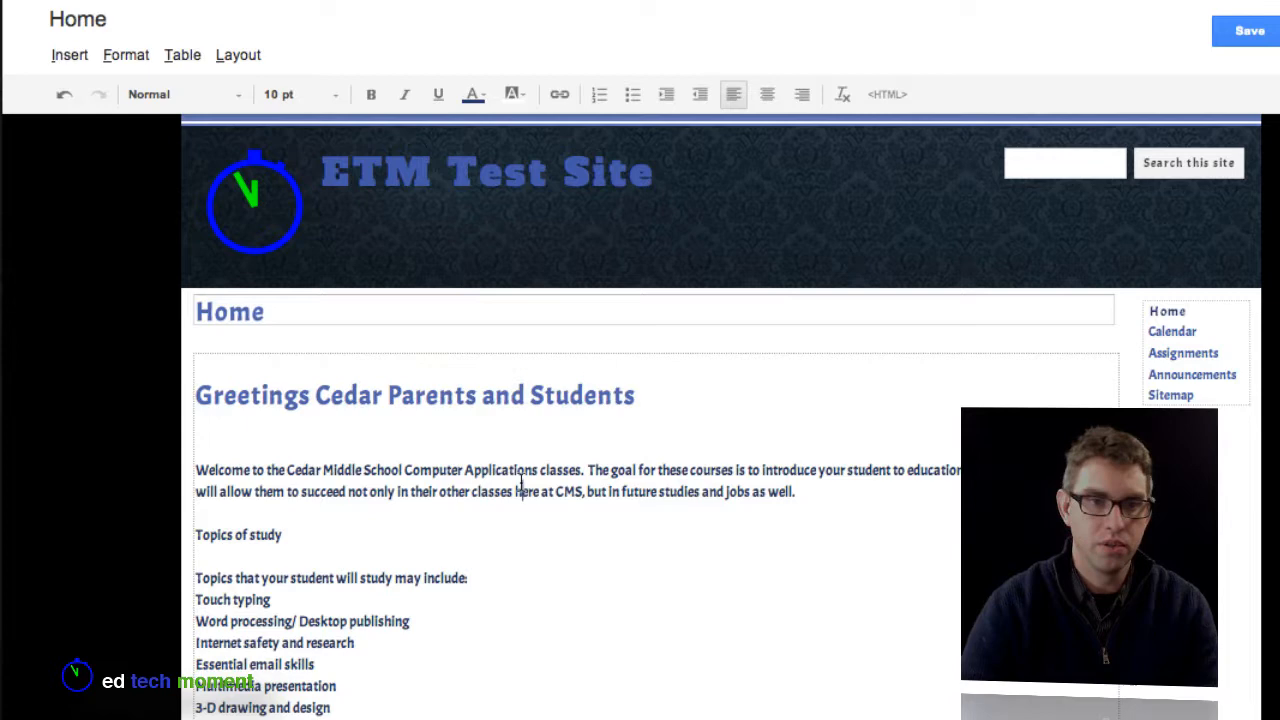
scroll(522, 483, down, 5)
- Format 'Topics of study' and 'Expectations and Consequences' as Heading (H2) as well
drag(310, 212, 192, 210)
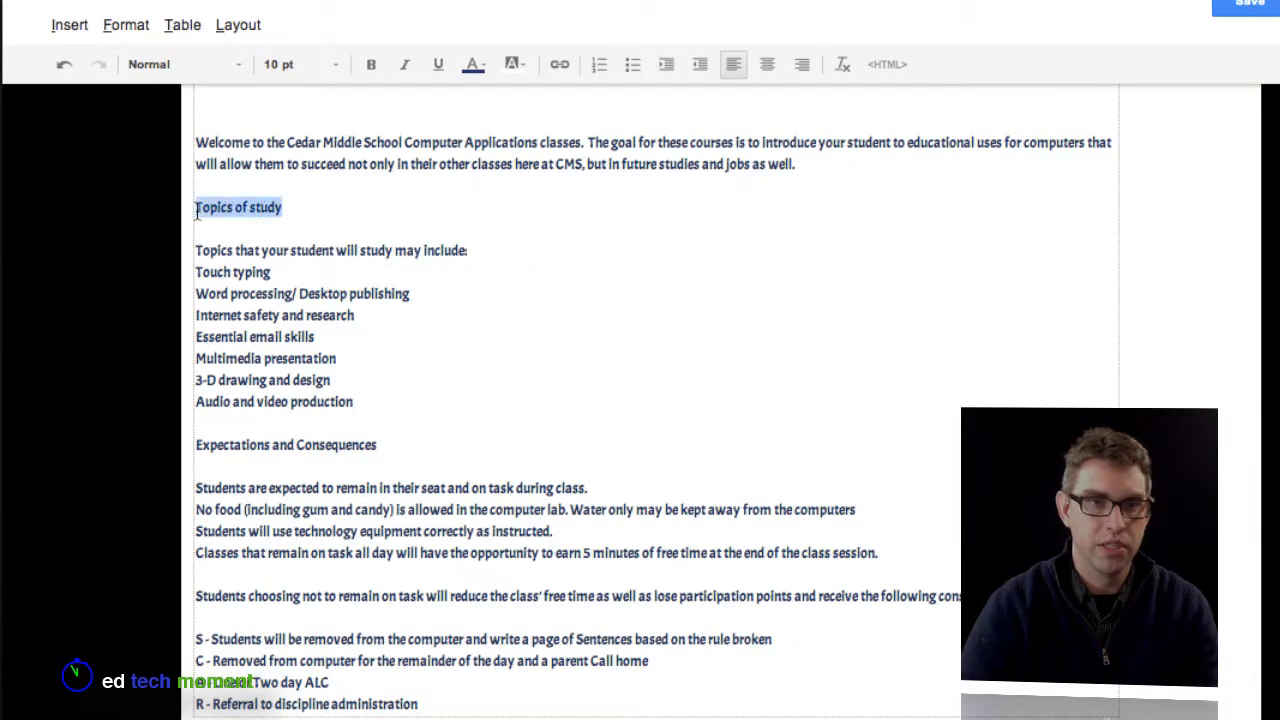
click(143, 30)
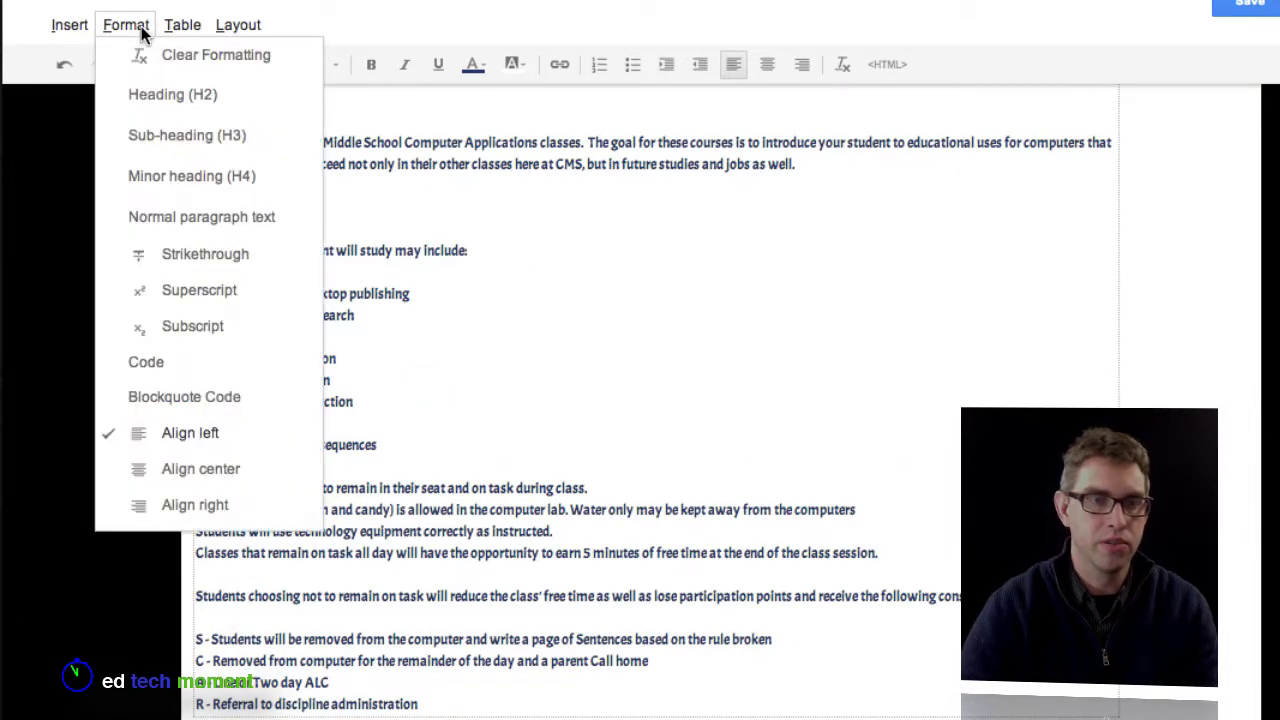
click(177, 108)
scroll(481, 290, down, 1)
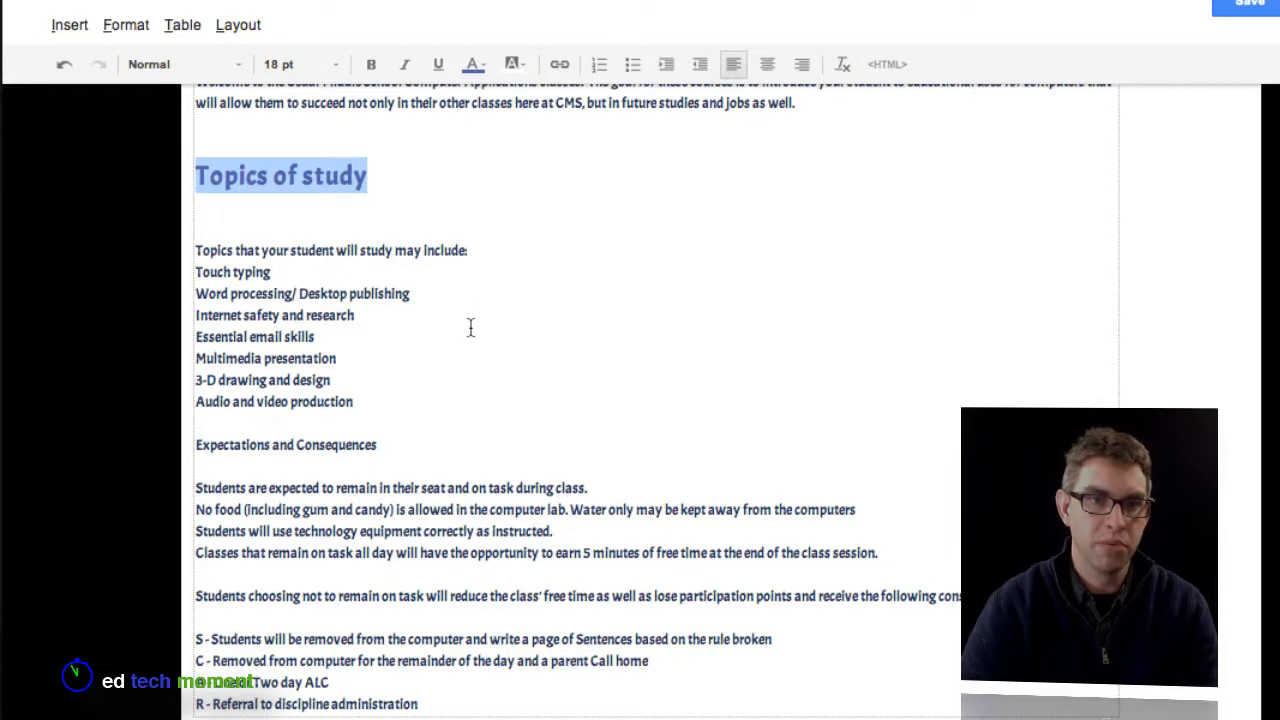
drag(410, 437, 198, 452)
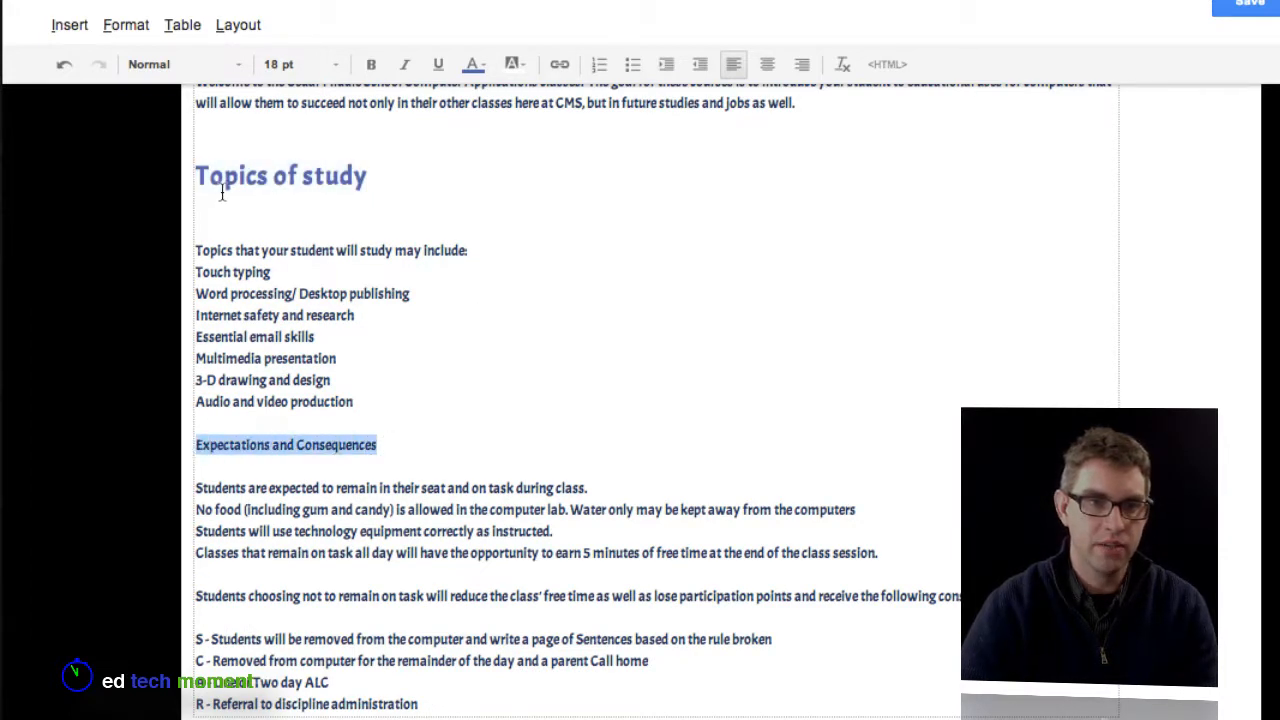
click(134, 28)
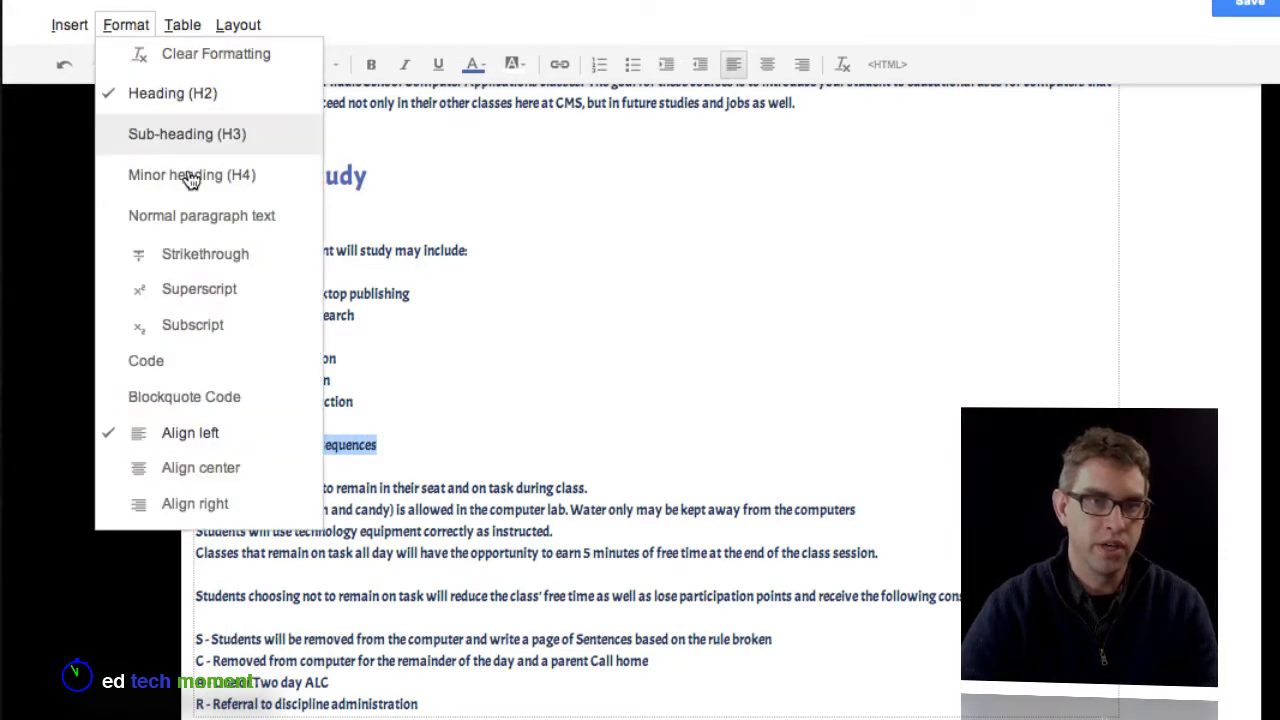
click(180, 95)
scroll(617, 456, down, 1)
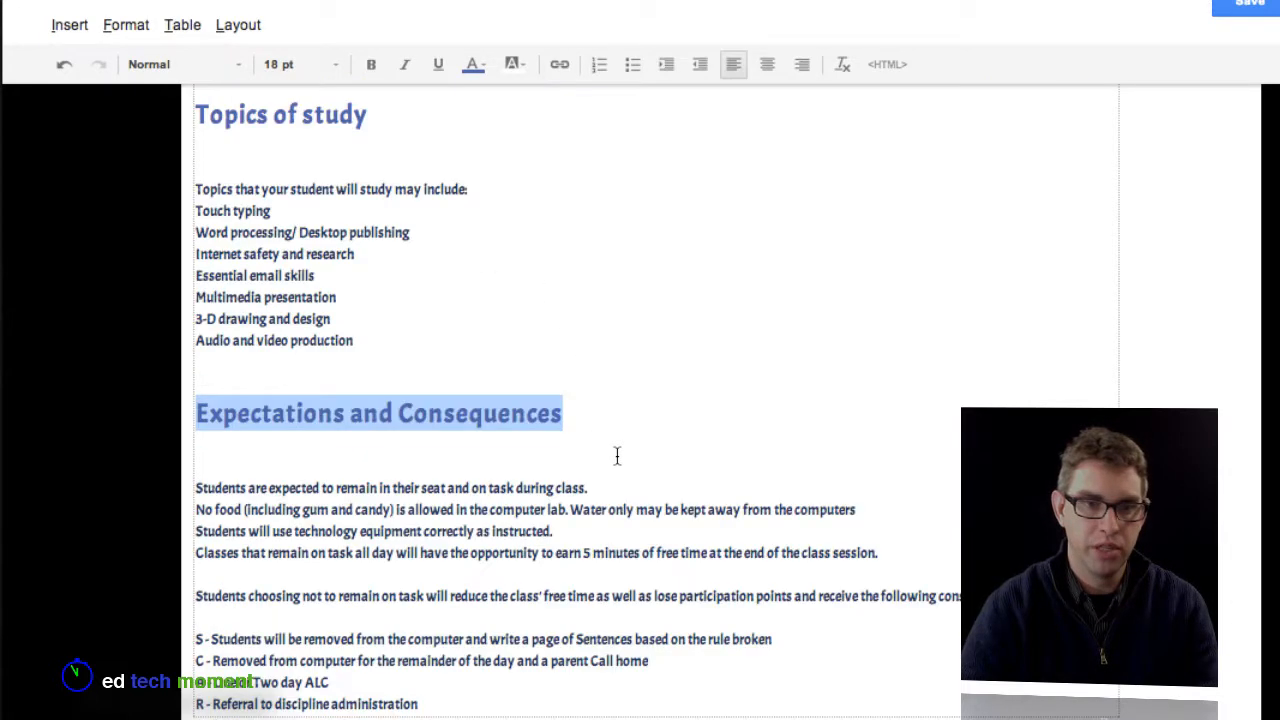
scroll(617, 456, up, 5)
click(531, 469)
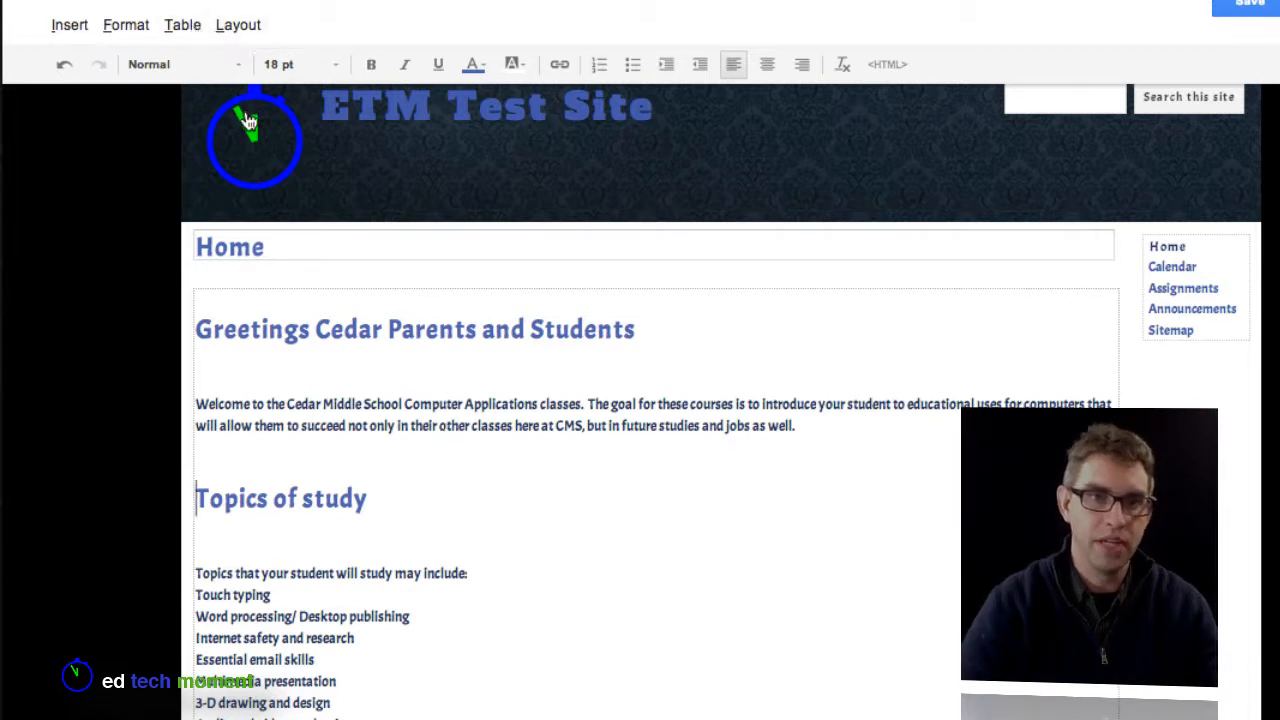
- Browse the font list, Layout menu and text-colour palette without changes, then save the page
click(210, 68)
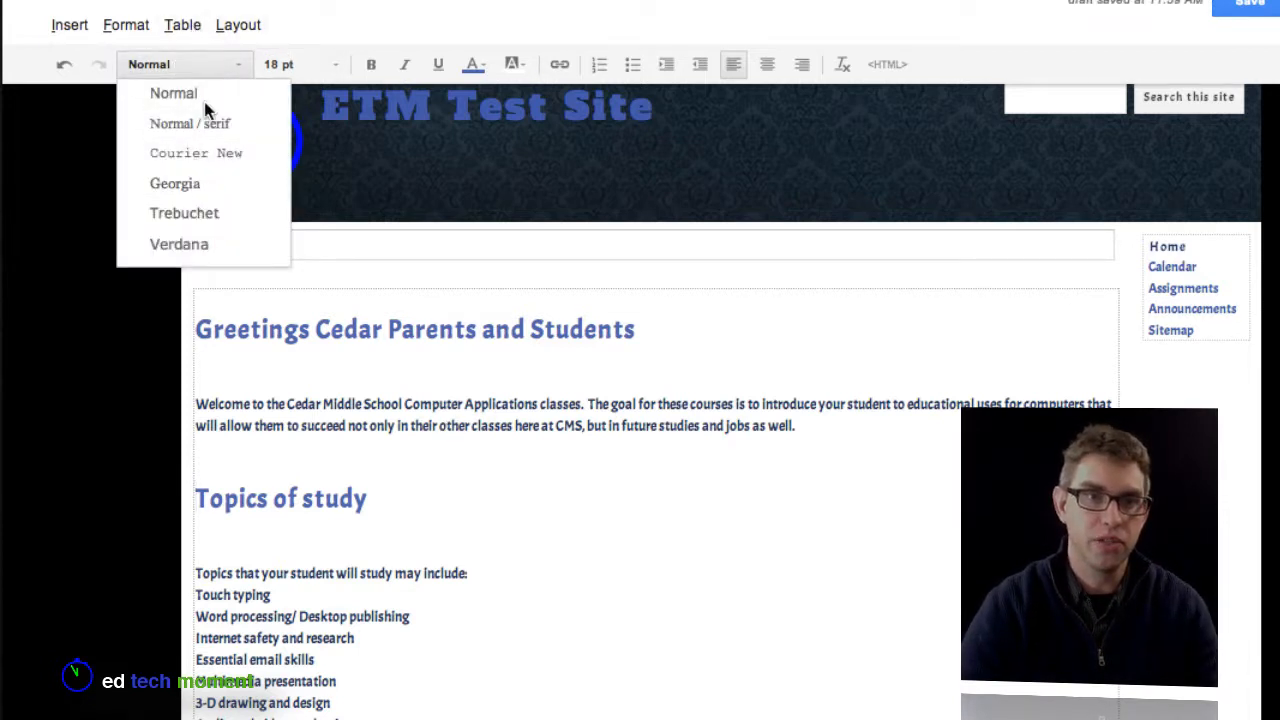
click(238, 25)
click(660, 300)
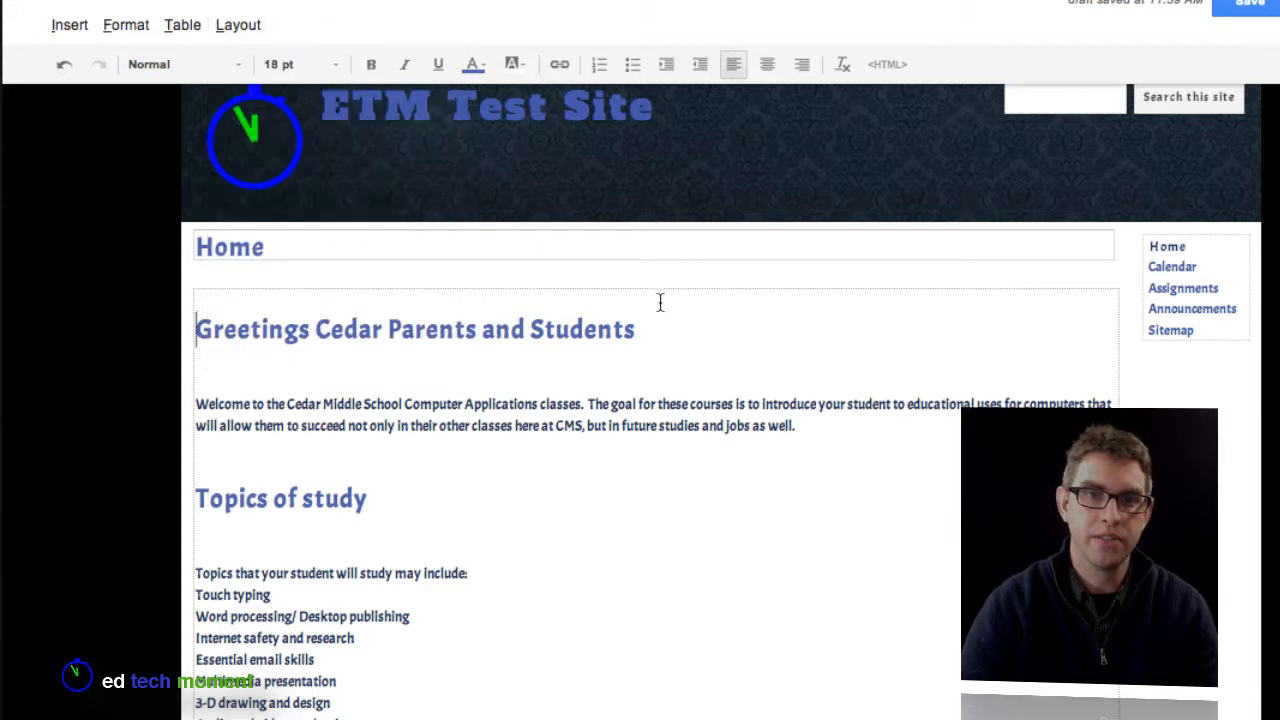
click(478, 64)
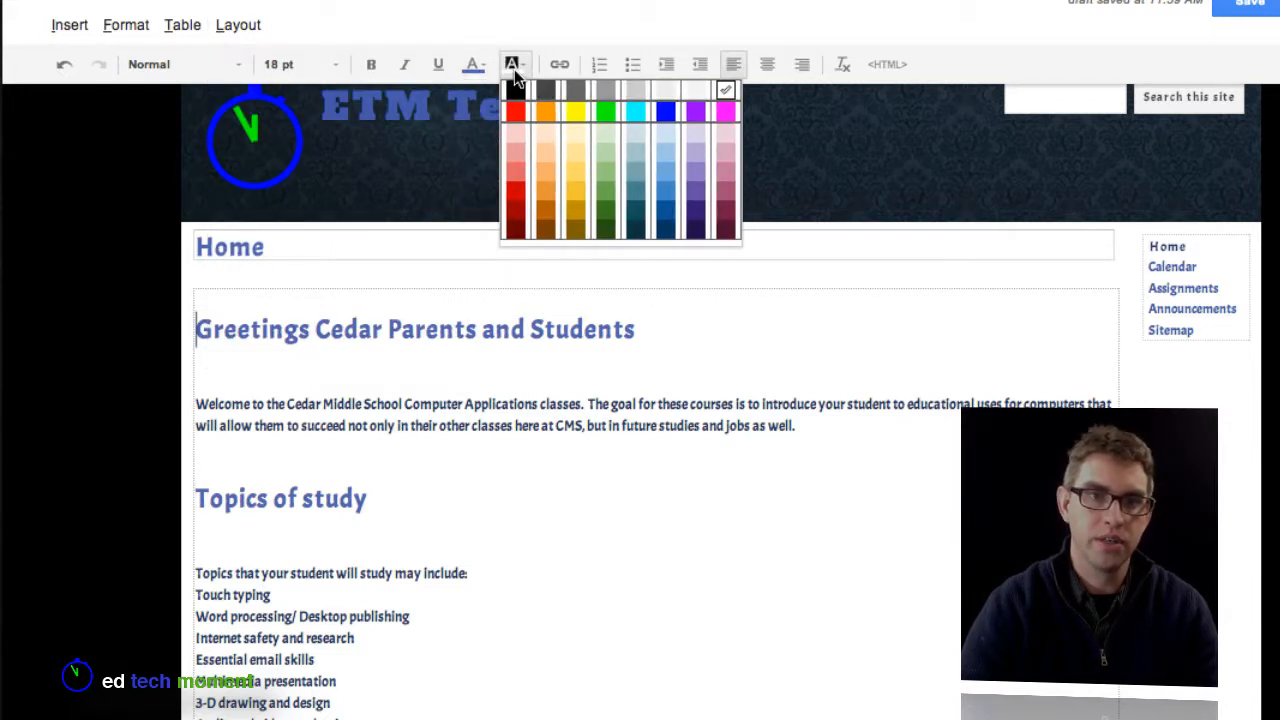
click(662, 332)
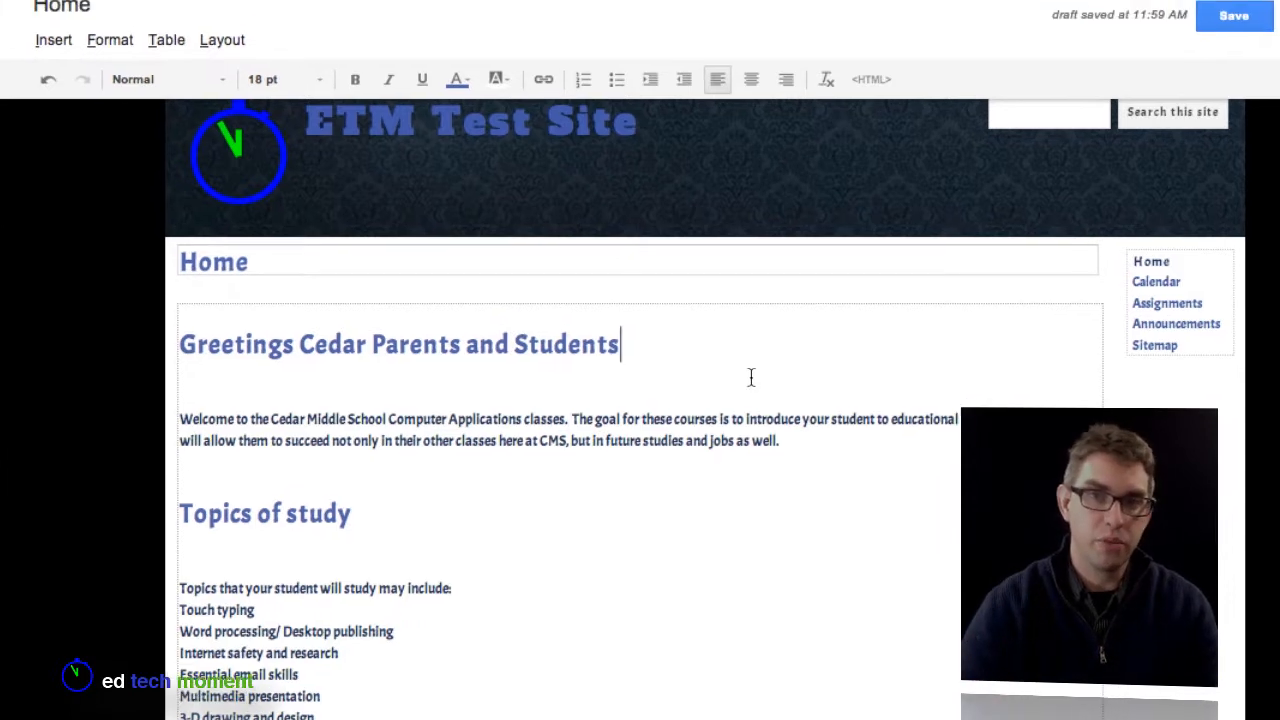
click(1198, 58)
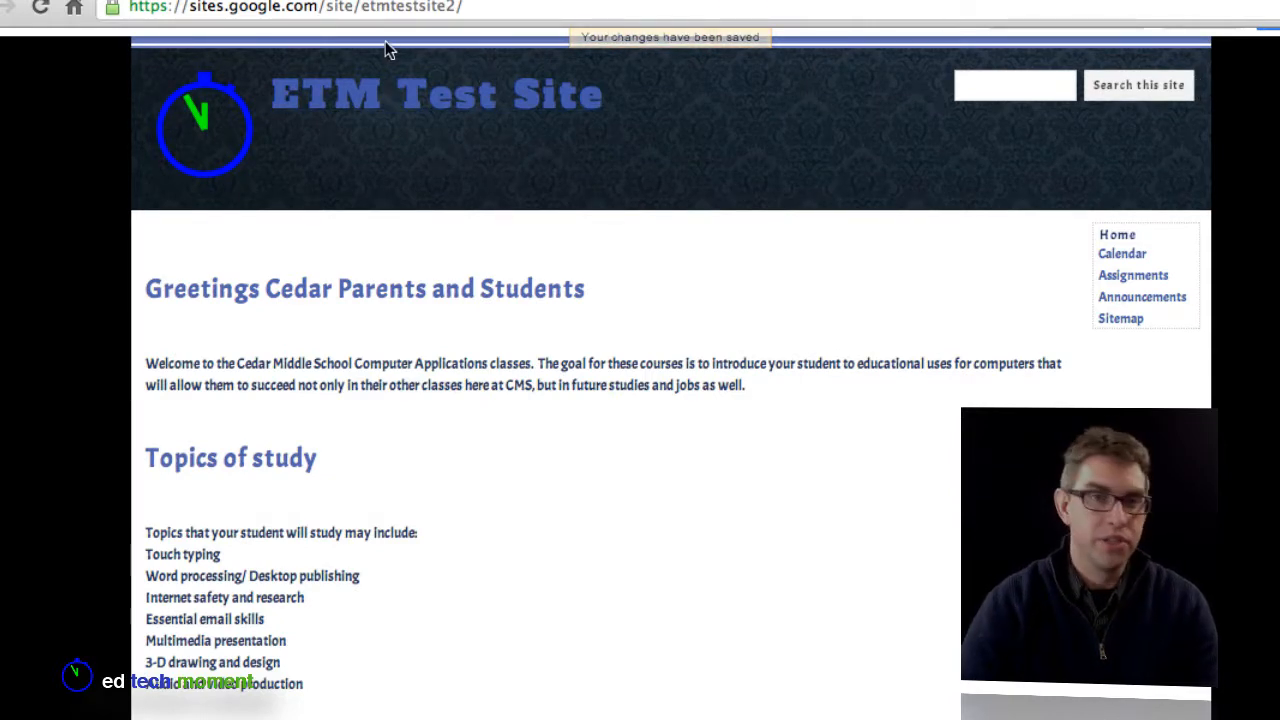
scroll(415, 170, up, 2)
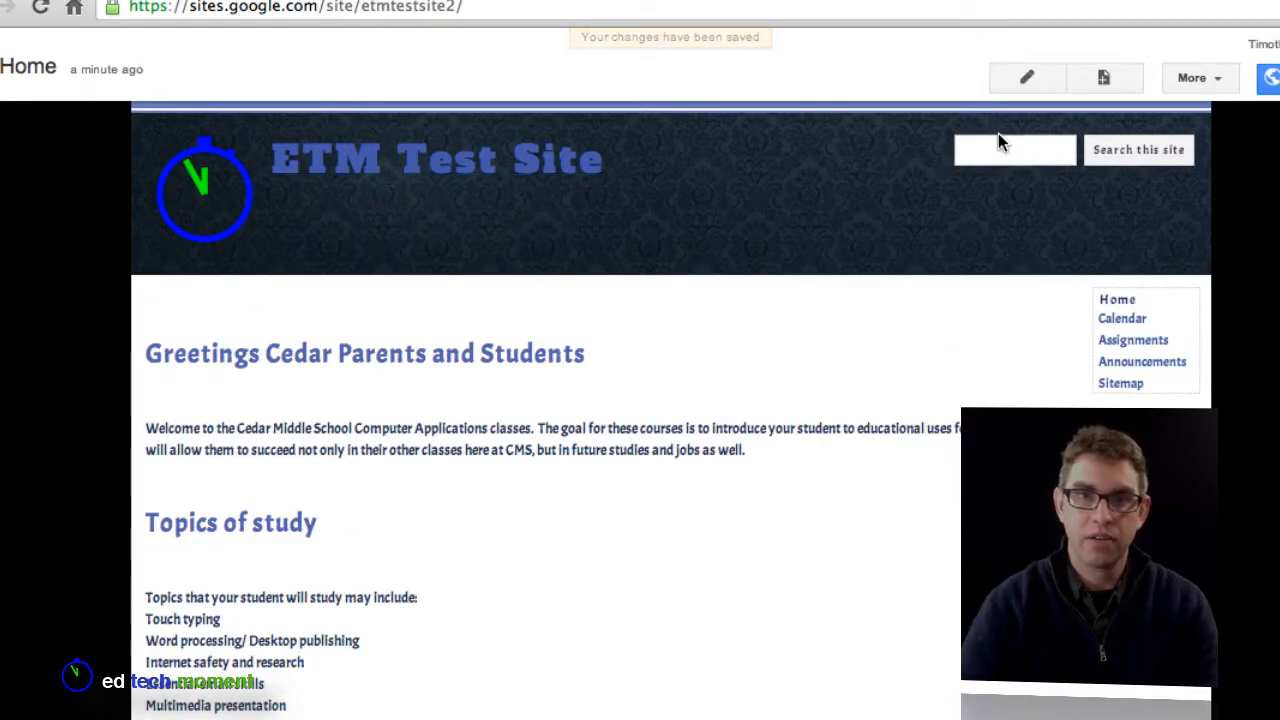
- Edit the page and bring up Insert > Image set to Uploaded images after trying Web address (URL)
click(1027, 78)
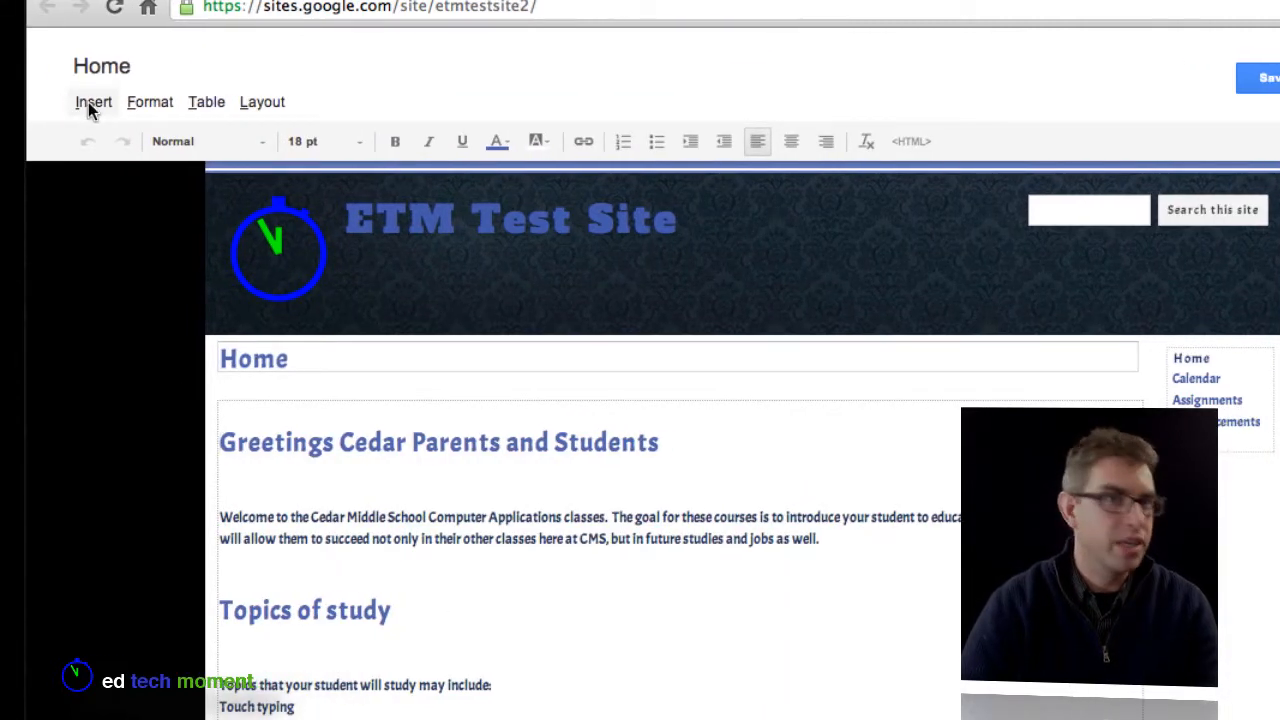
click(88, 104)
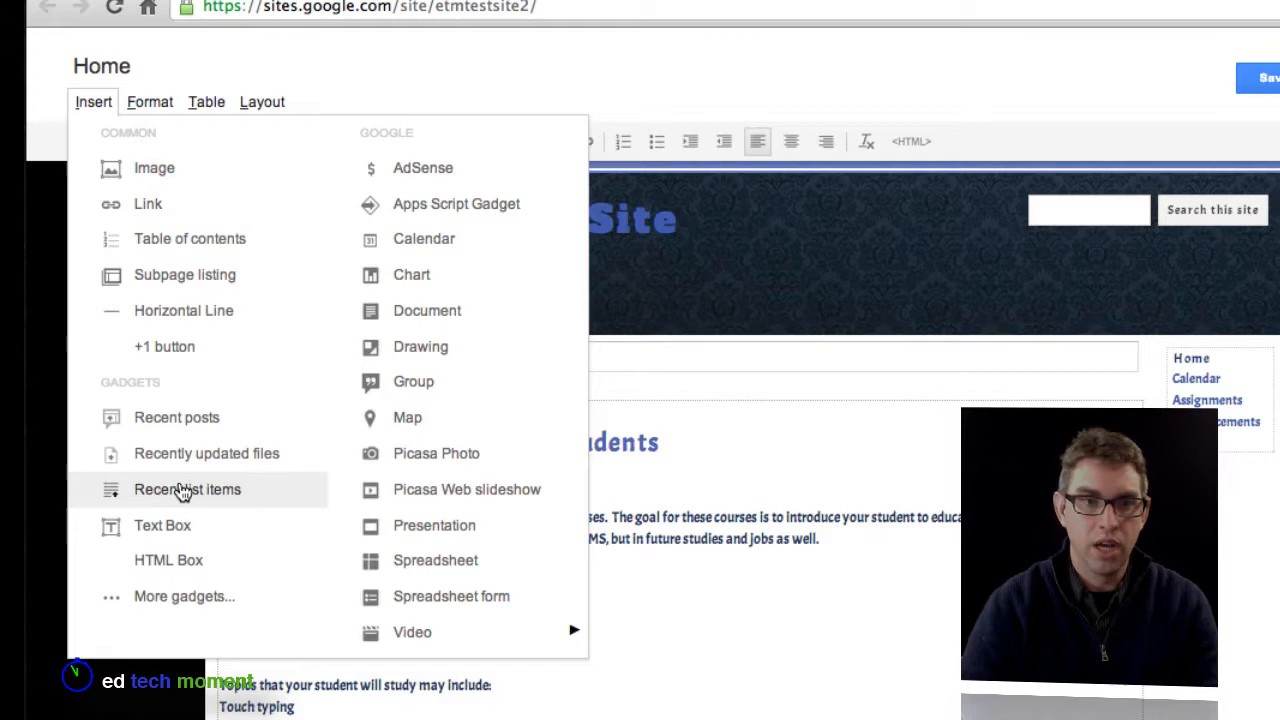
click(177, 170)
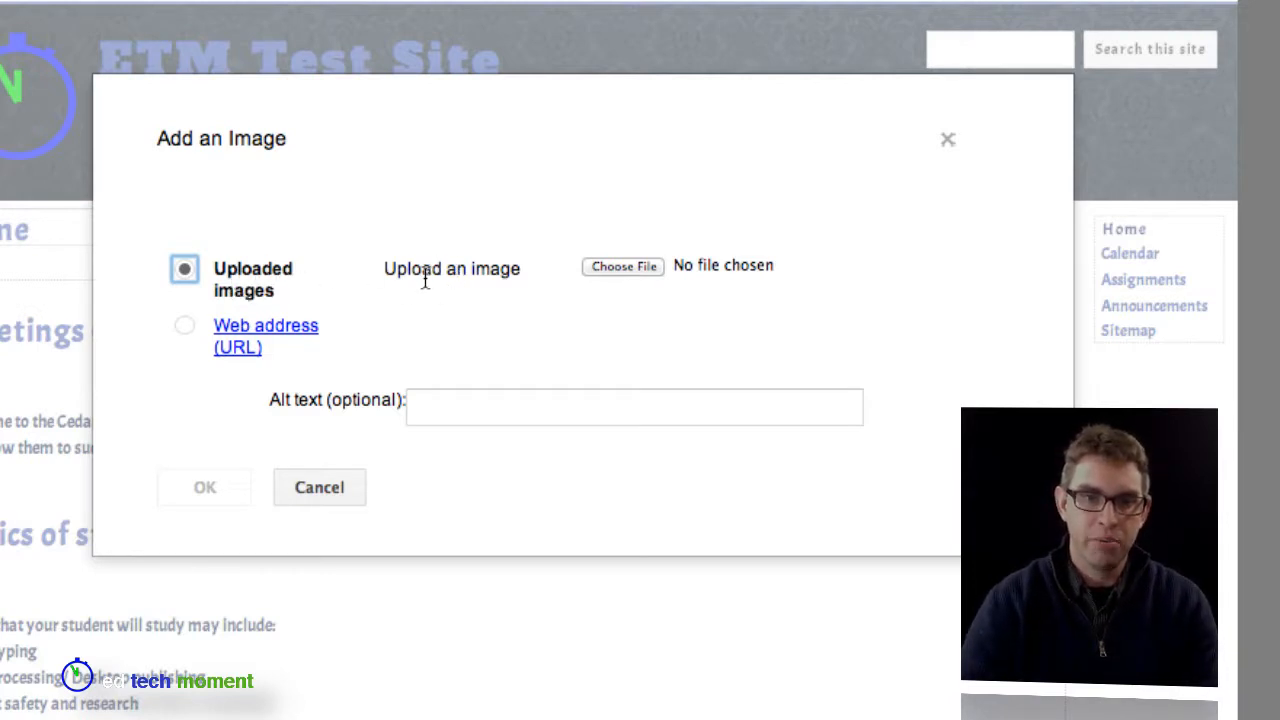
click(240, 341)
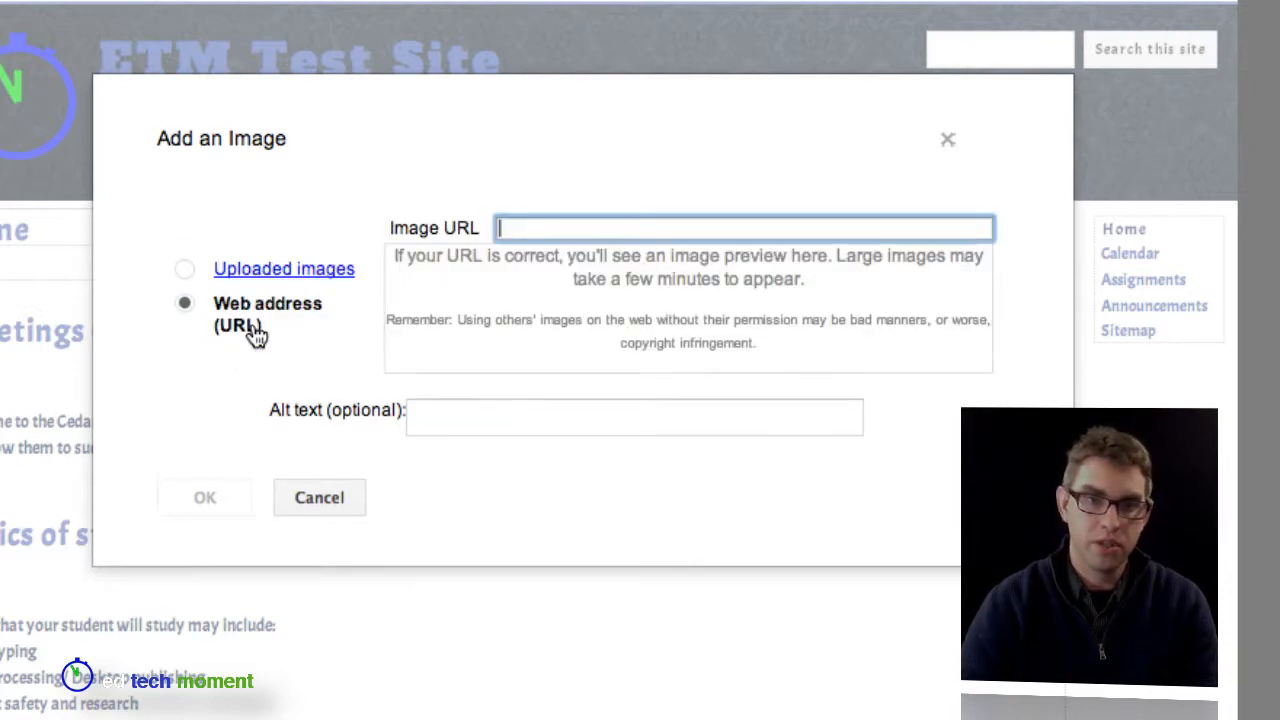
click(272, 272)
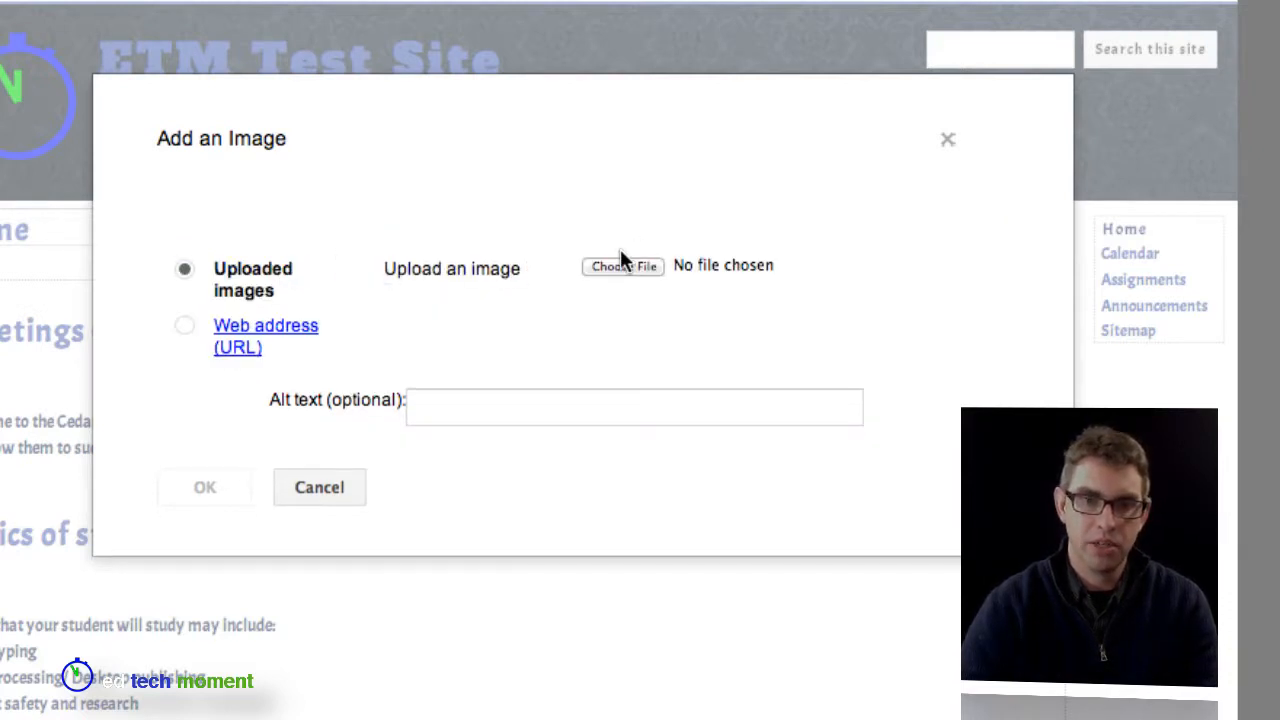
- Choose ct_logo1.png from the Desktop as the image file to upload
click(608, 265)
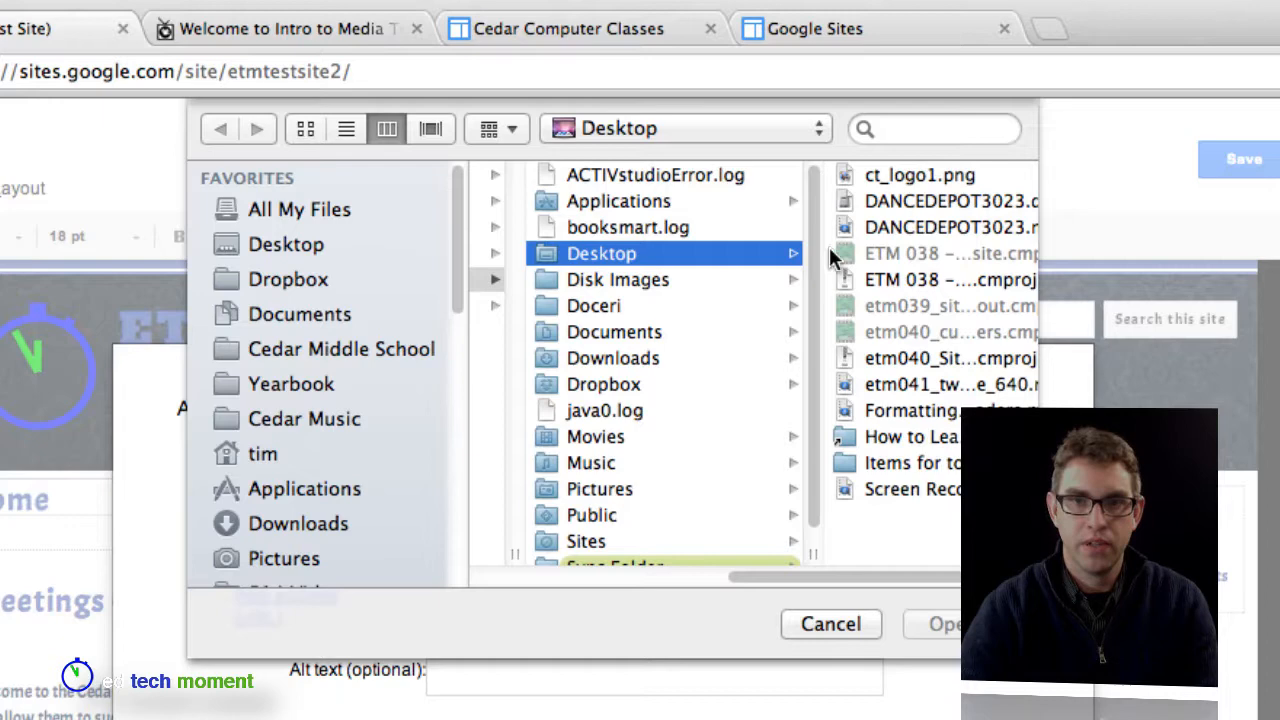
click(915, 172)
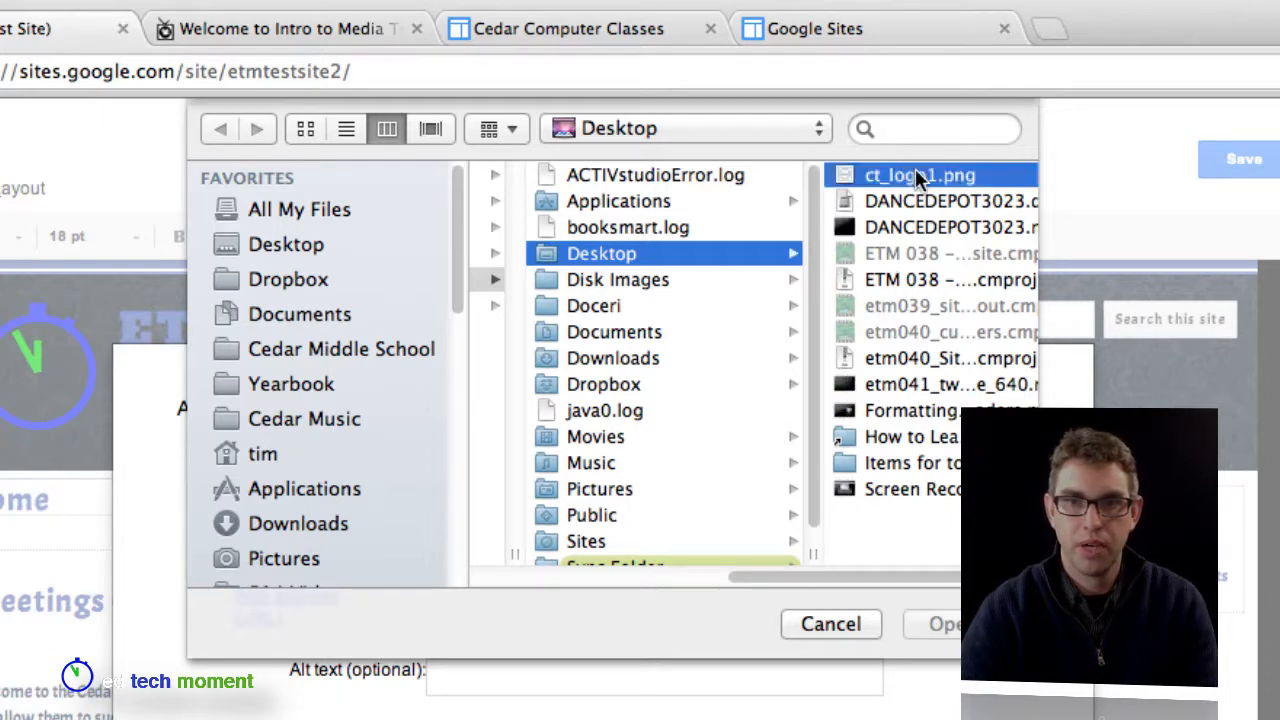
click(950, 625)
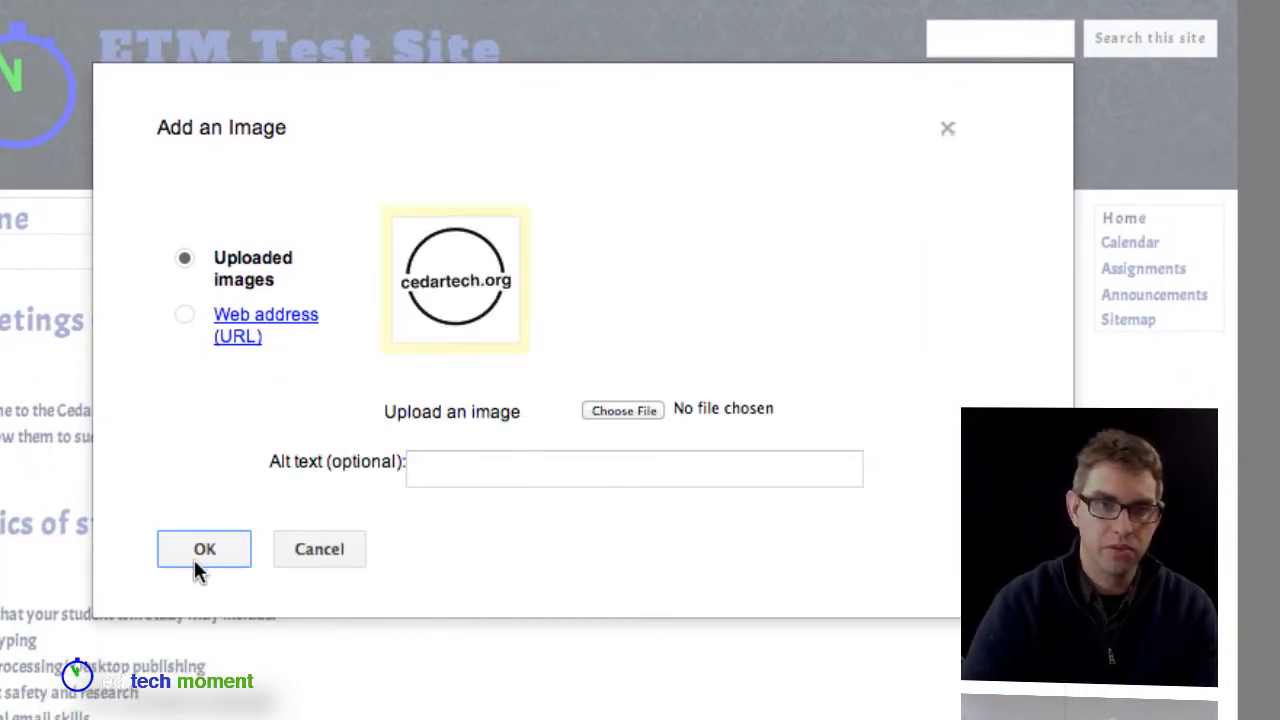
- Insert the uploaded cedartech.org logo at the top of the Home page
click(196, 558)
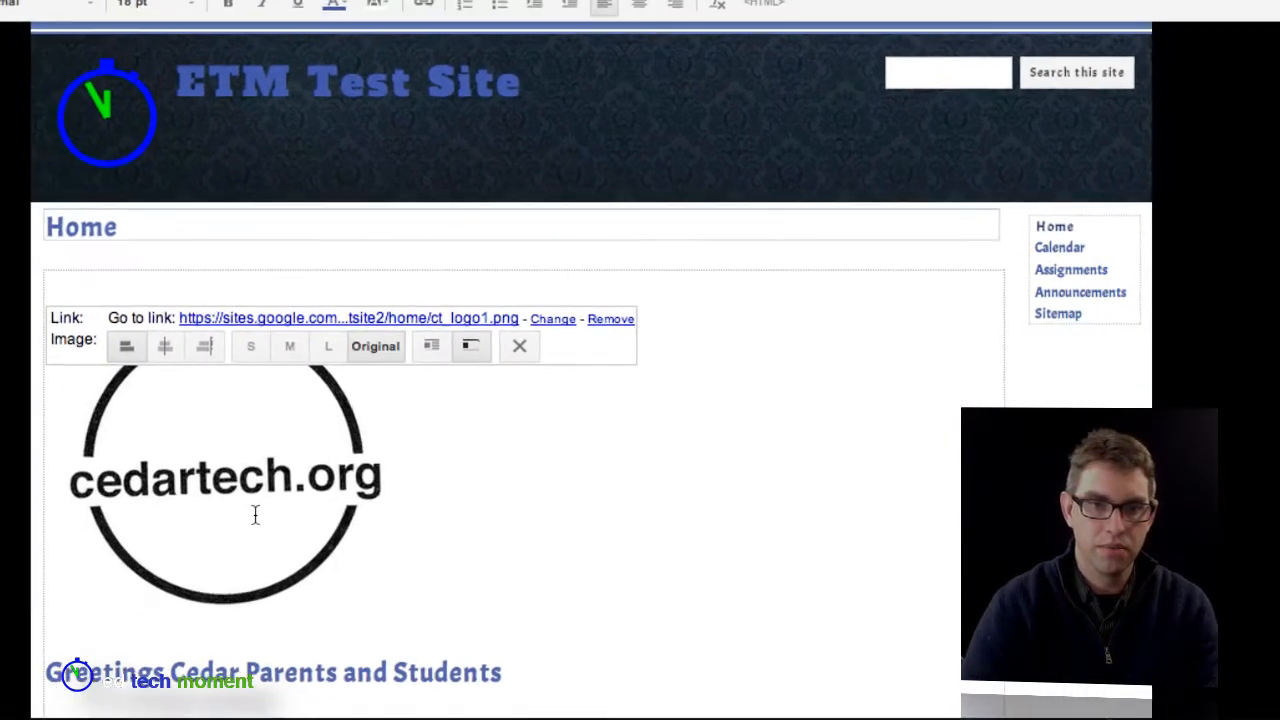
scroll(470, 470, down, 3)
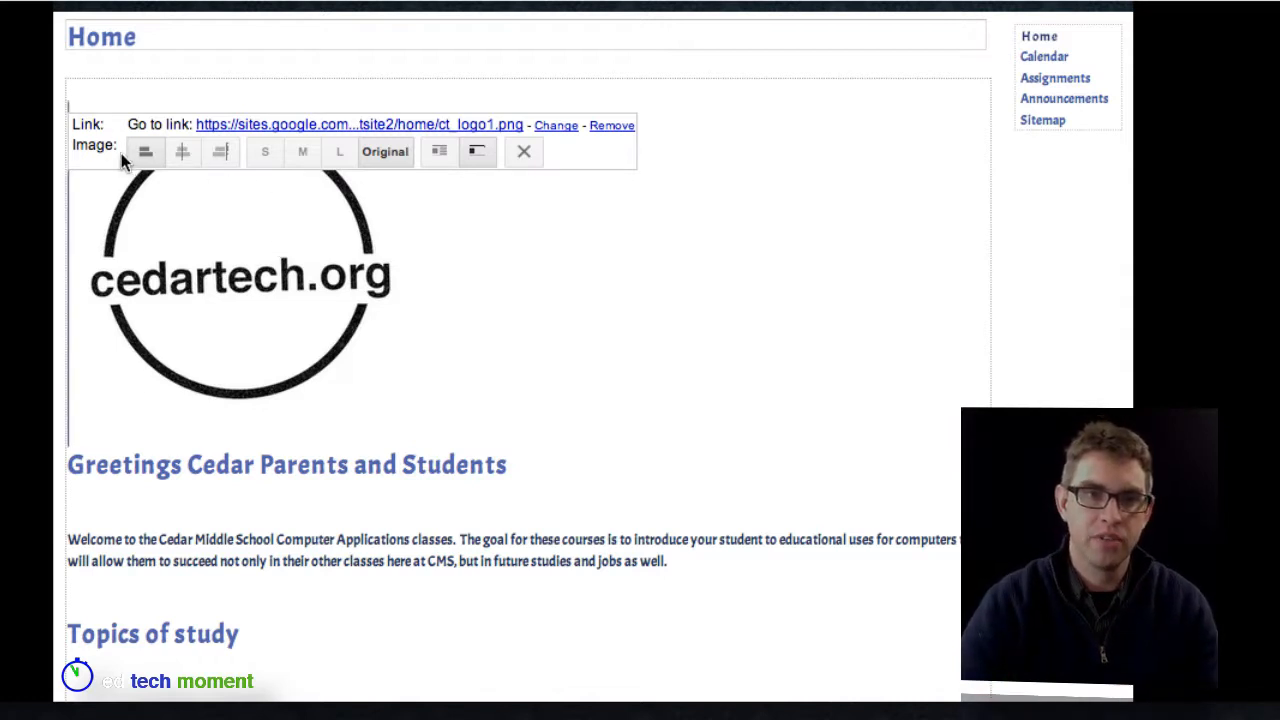
- Right-align the logo and, after trying S, M and L, keep it at Original size
click(180, 152)
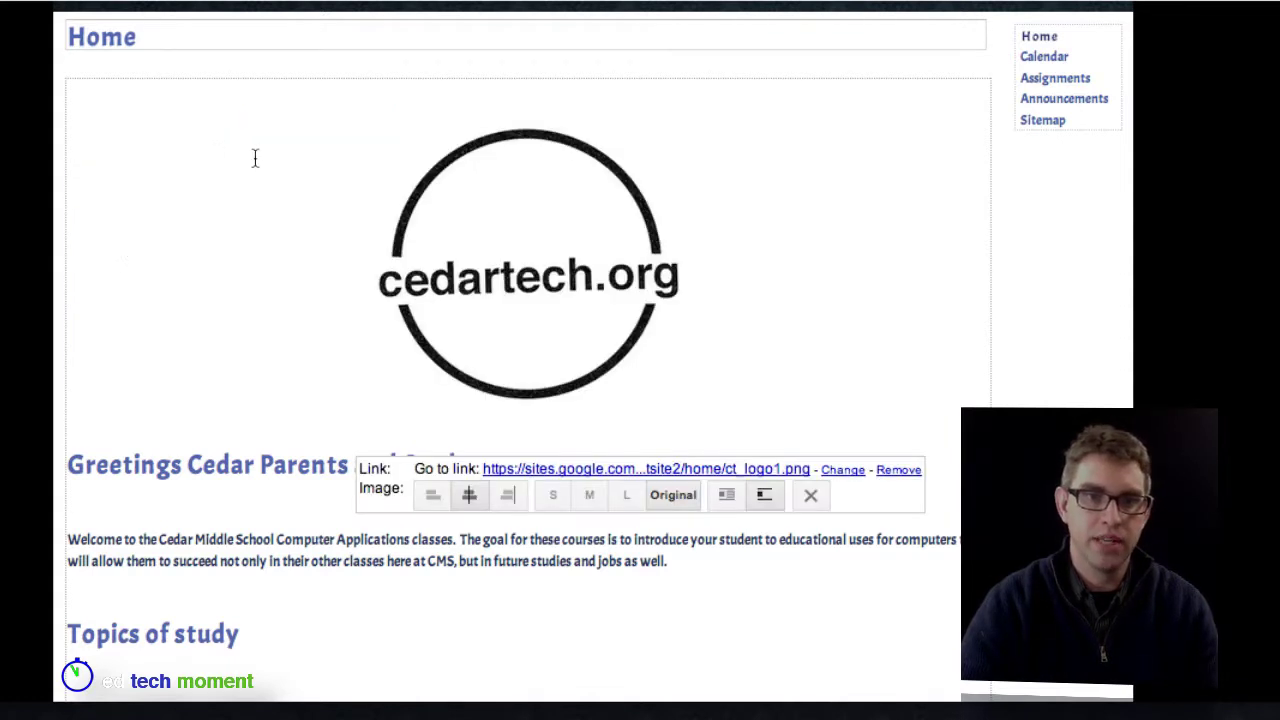
click(508, 496)
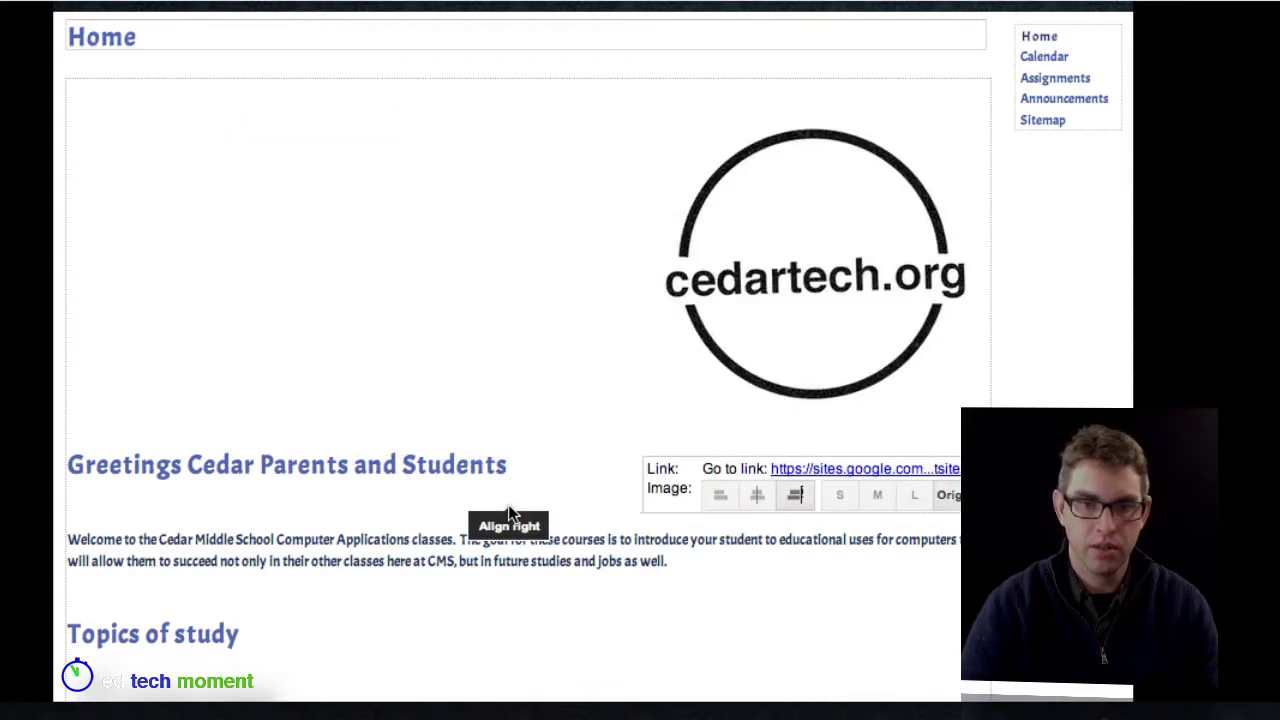
click(854, 500)
click(976, 365)
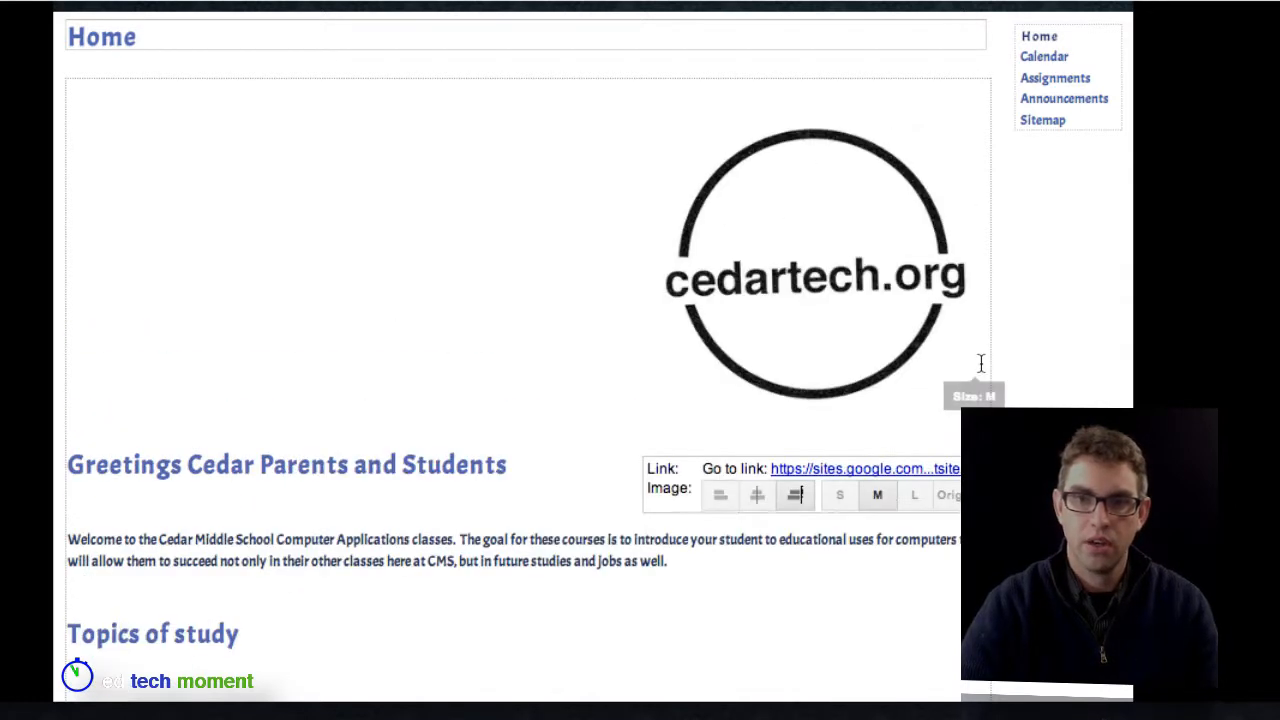
click(913, 497)
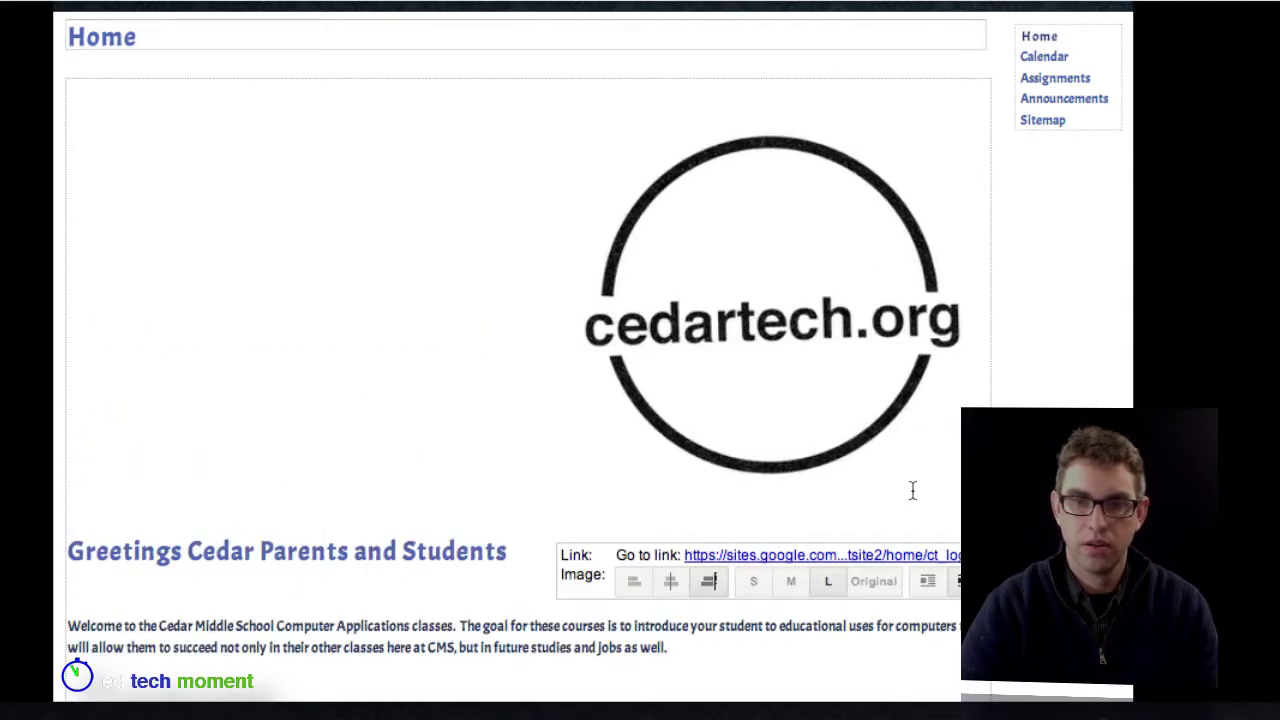
click(879, 578)
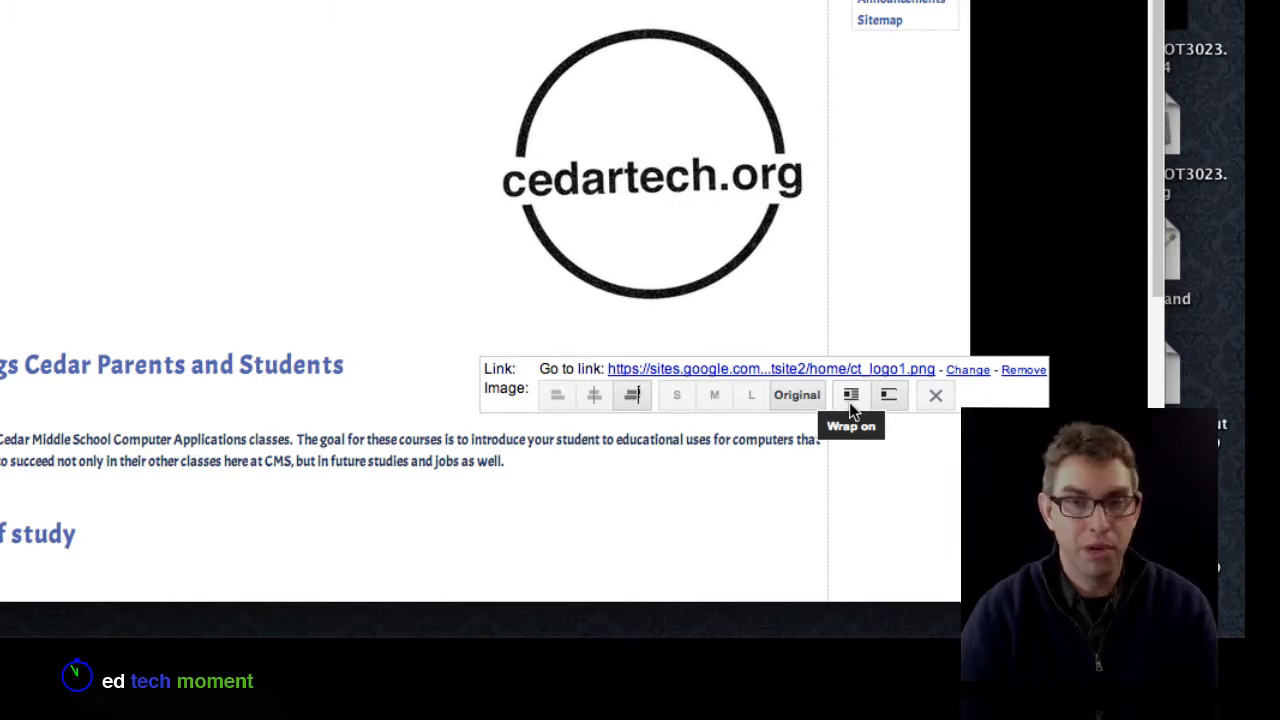
- Turn text wrapping on beside the logo and view its link settings via Change
click(884, 400)
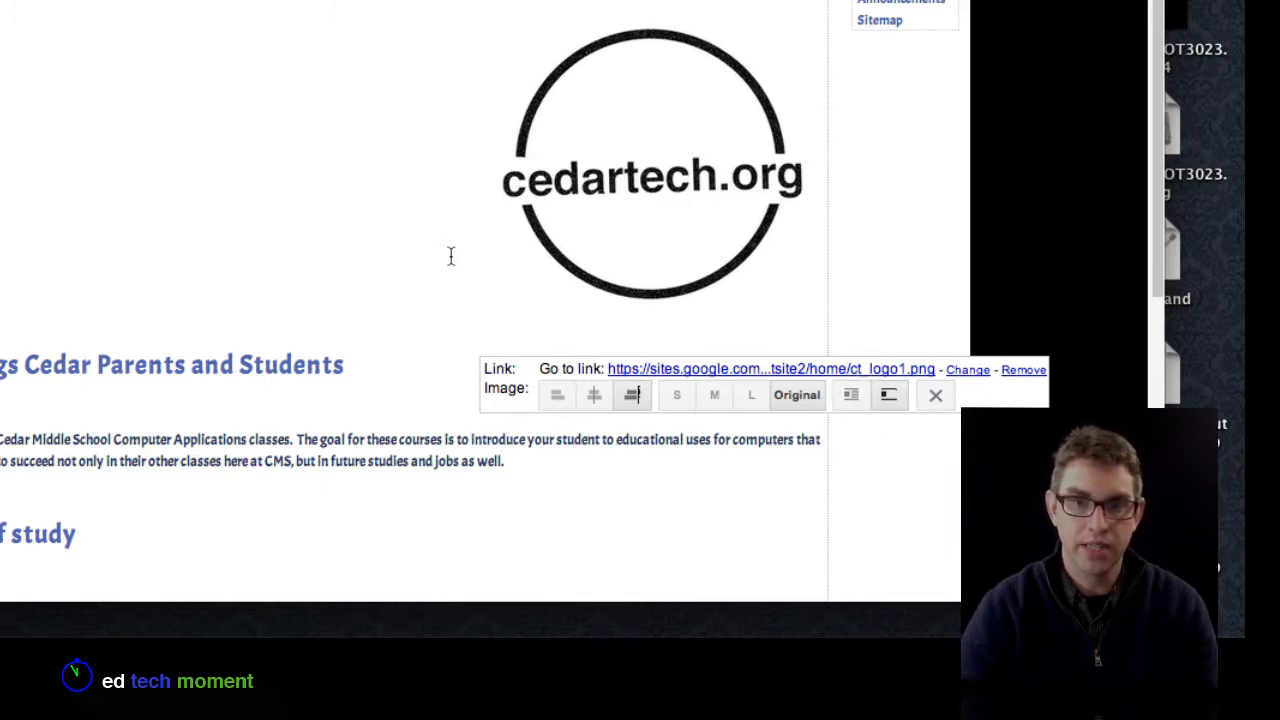
click(849, 395)
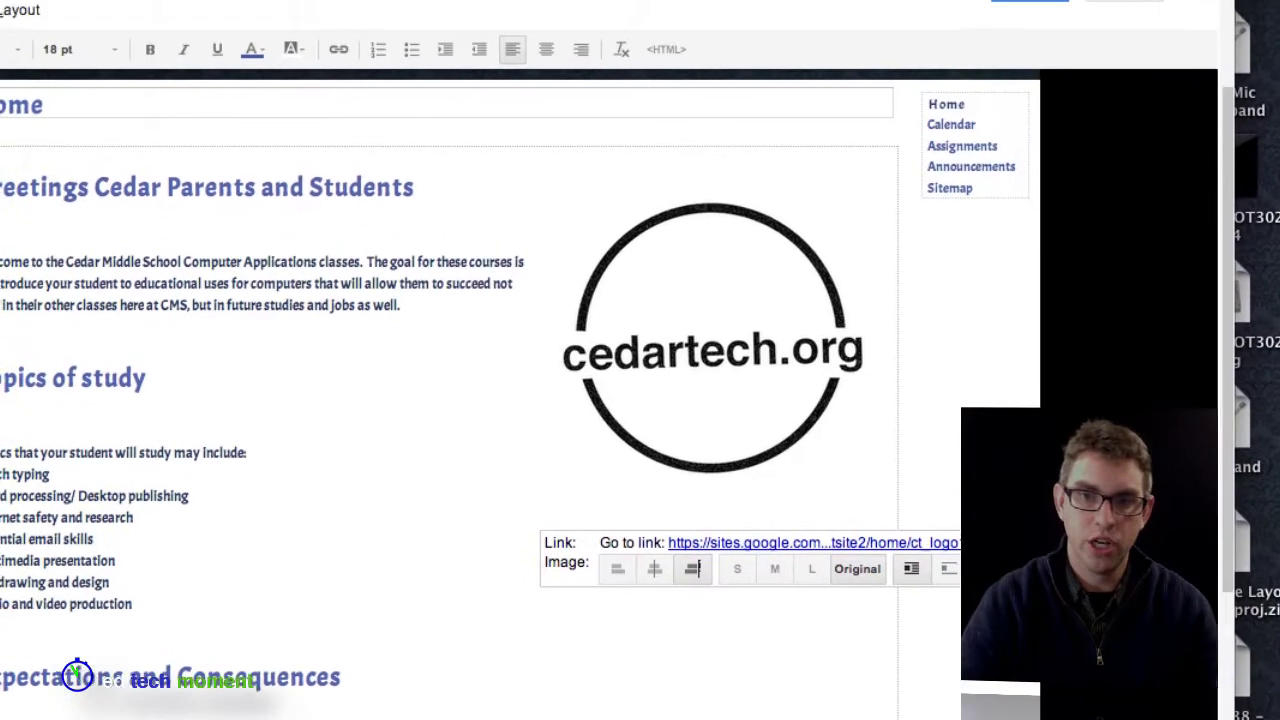
click(955, 375)
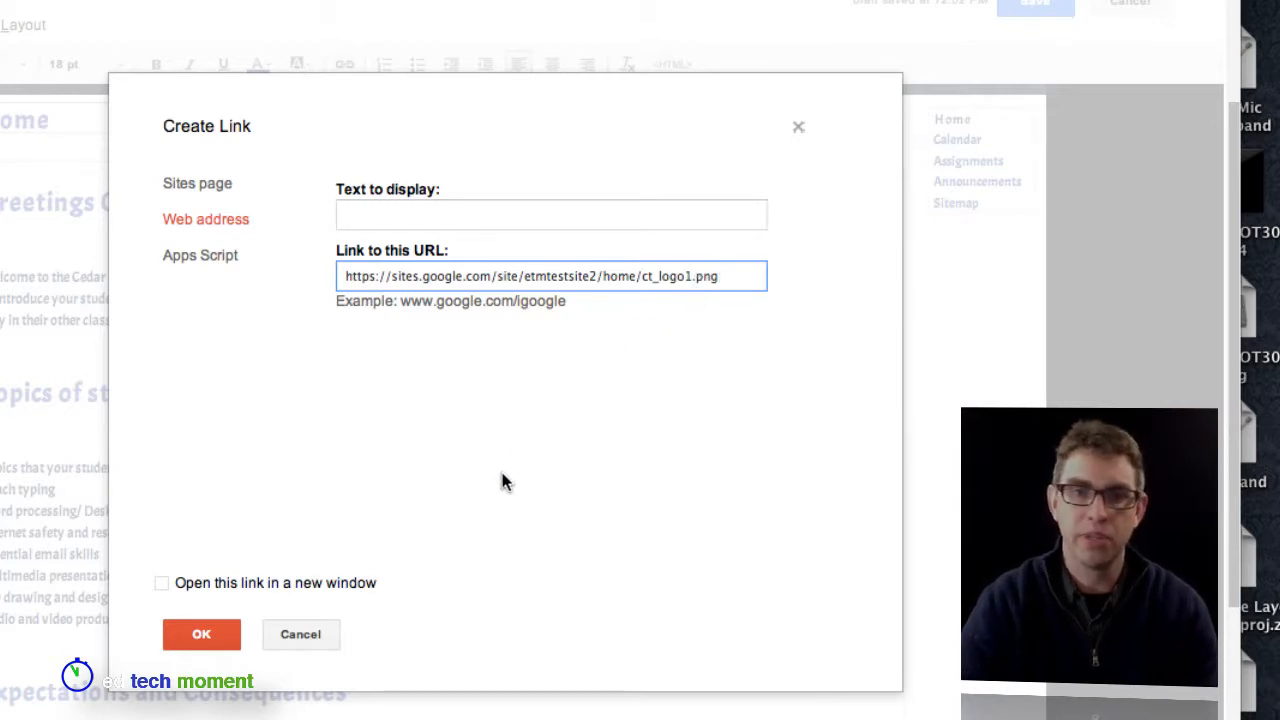
- Confirm the logo's link unchanged and save the Home page with the wrapped logo
click(215, 634)
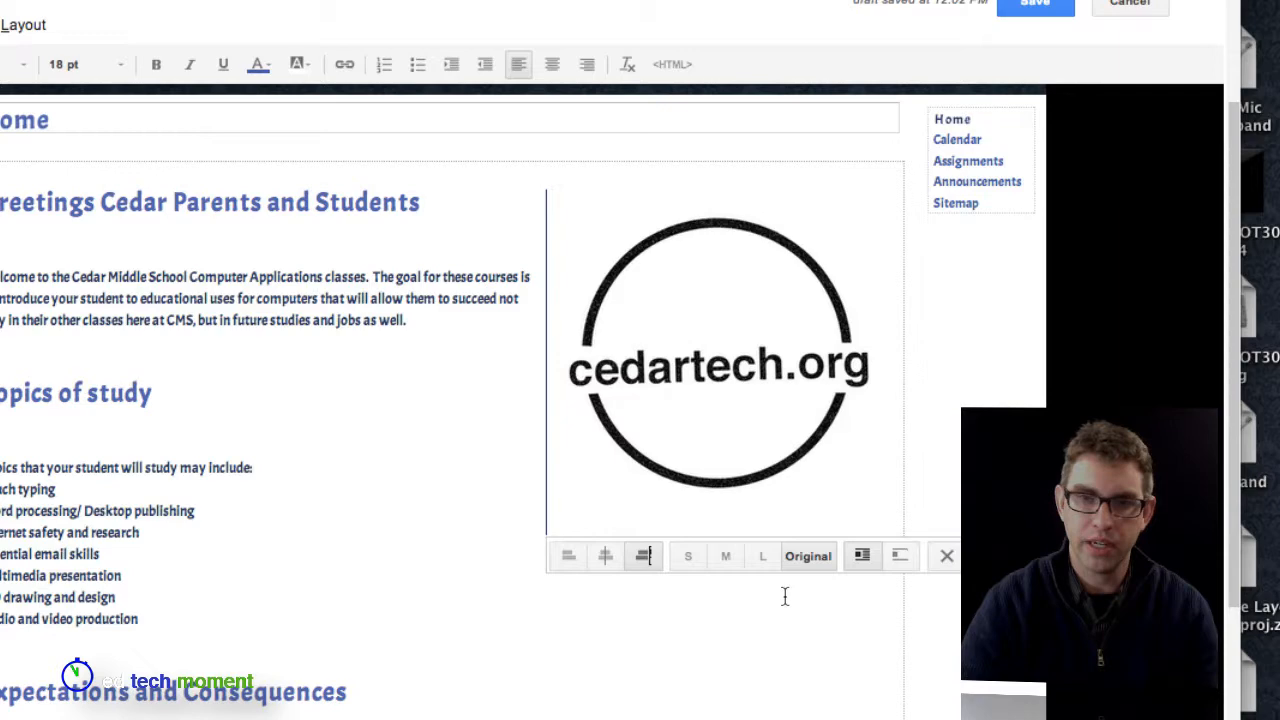
click(717, 652)
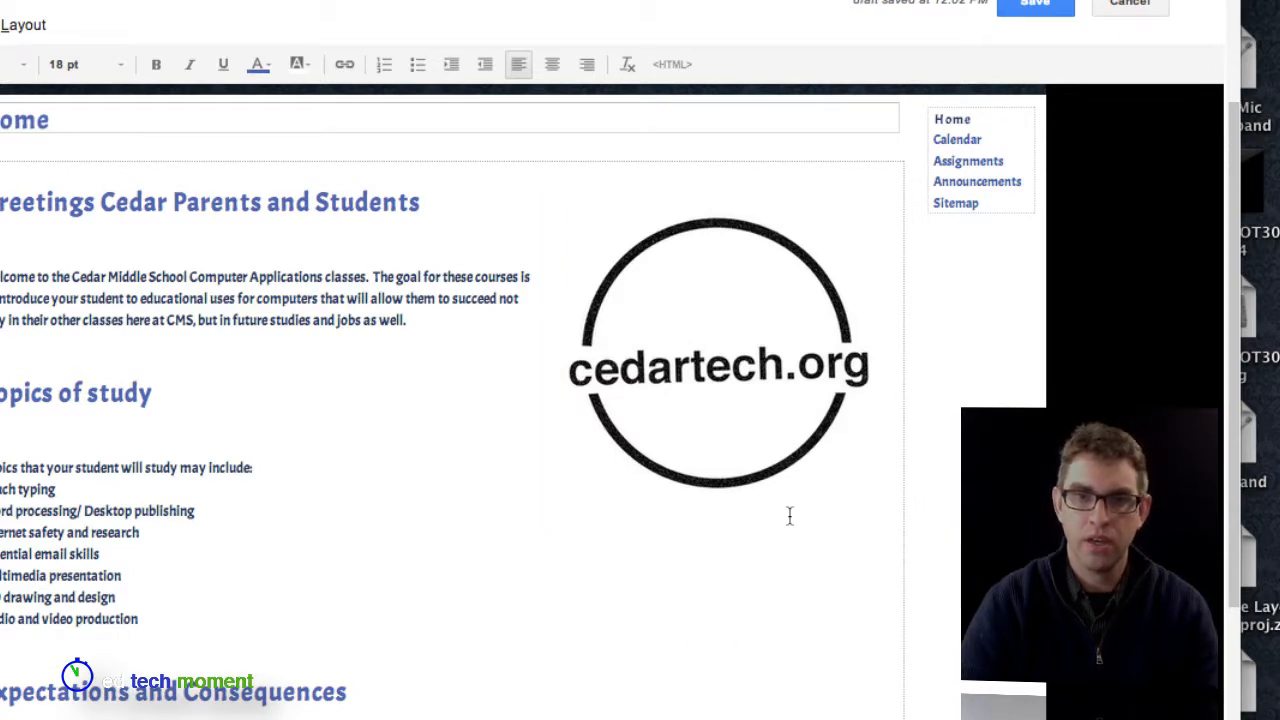
click(1030, 12)
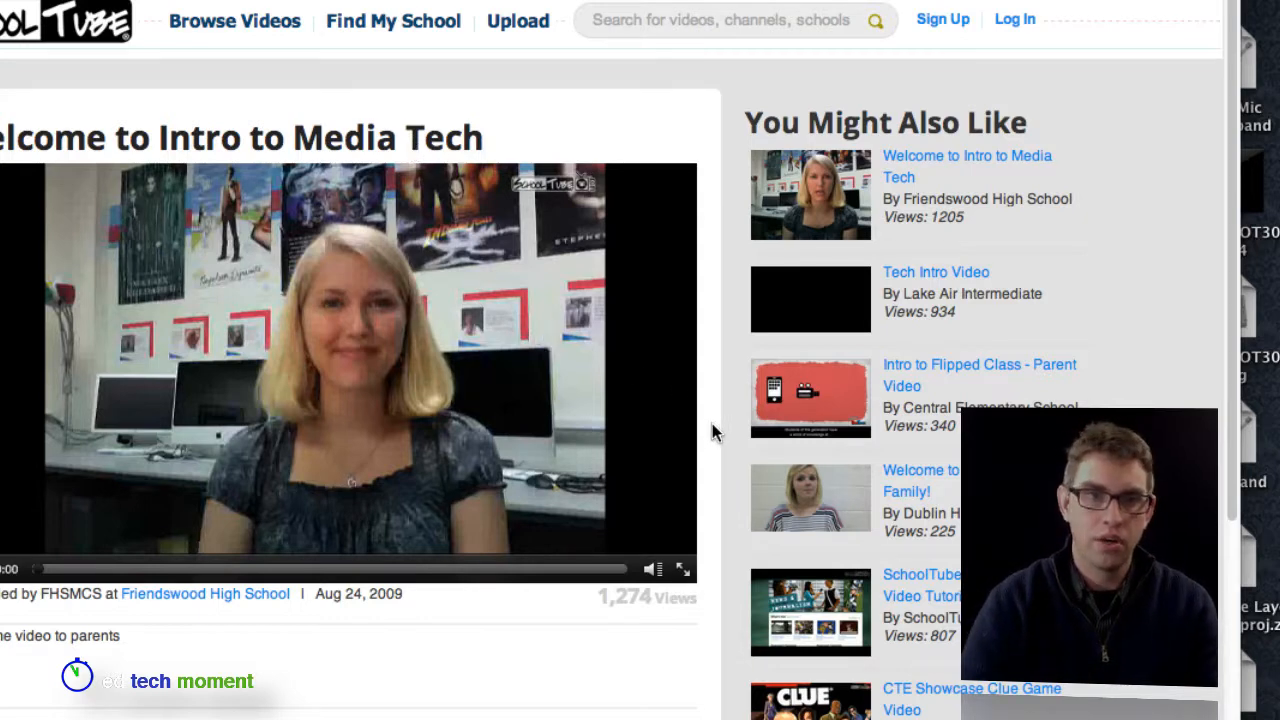
scroll(709, 432, down, 3)
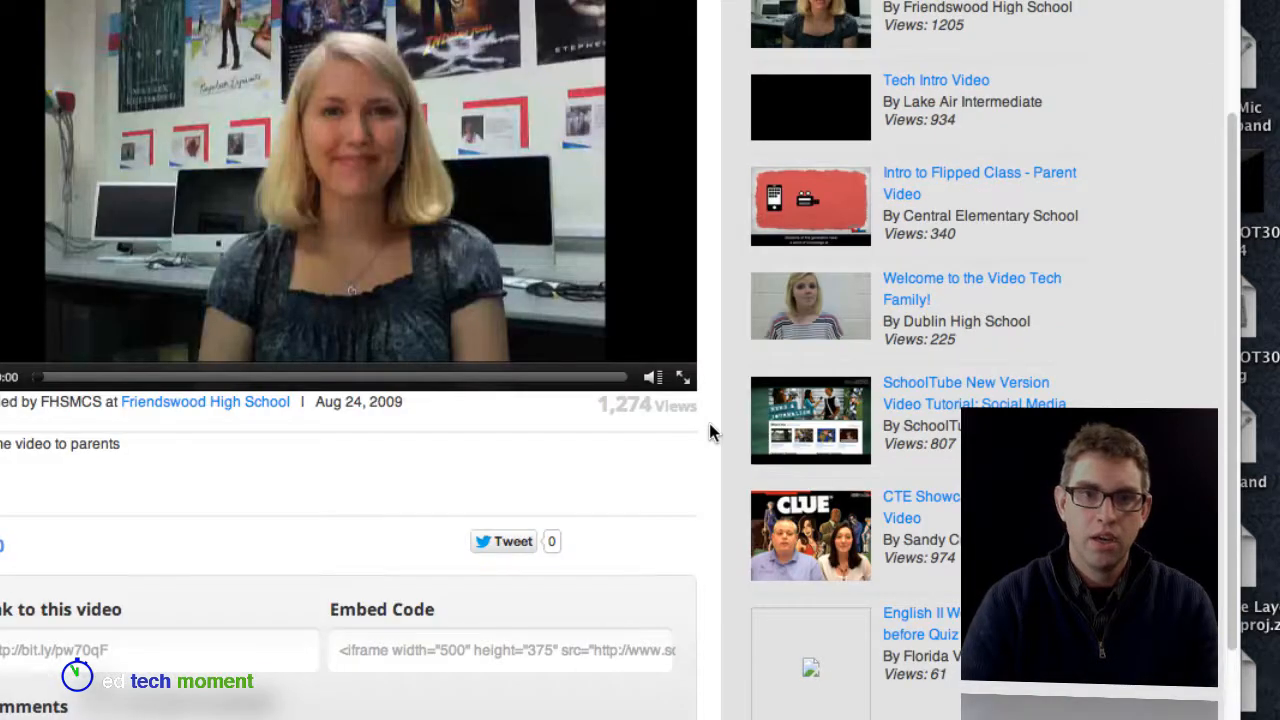
scroll(709, 432, down, 3)
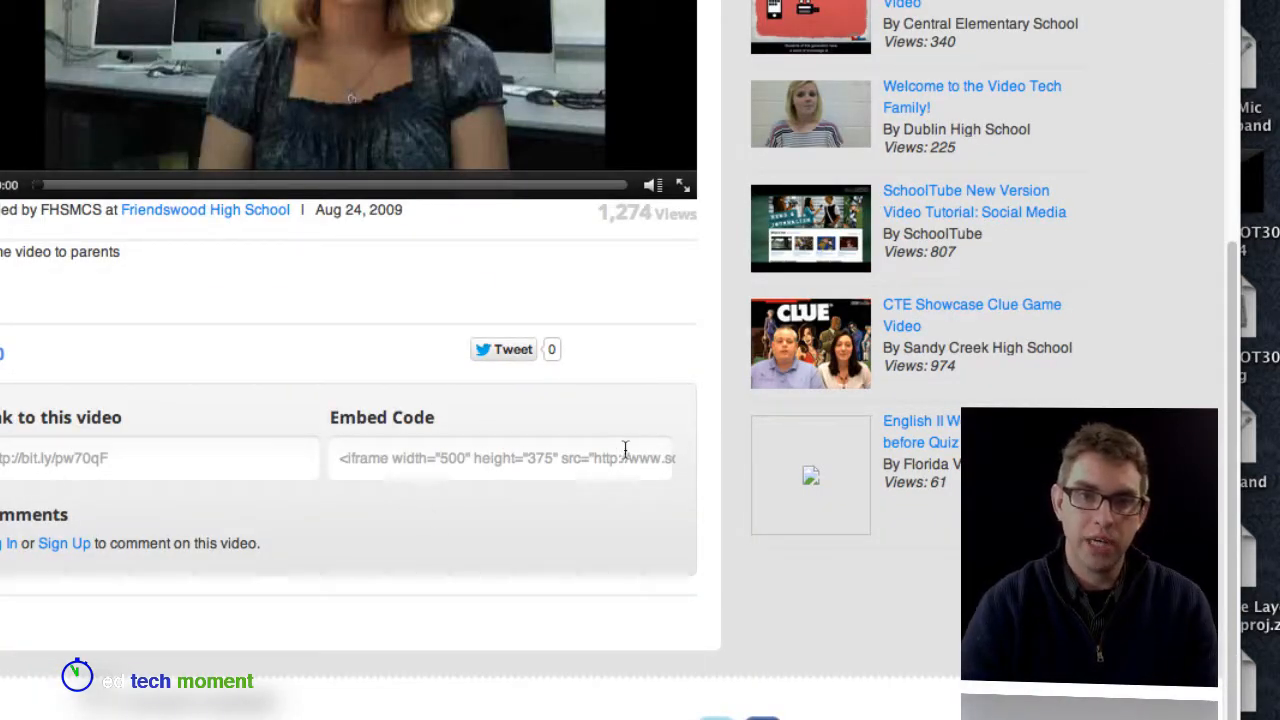
- Copy the SchoolTube video's full embed code to the clipboard
click(357, 464)
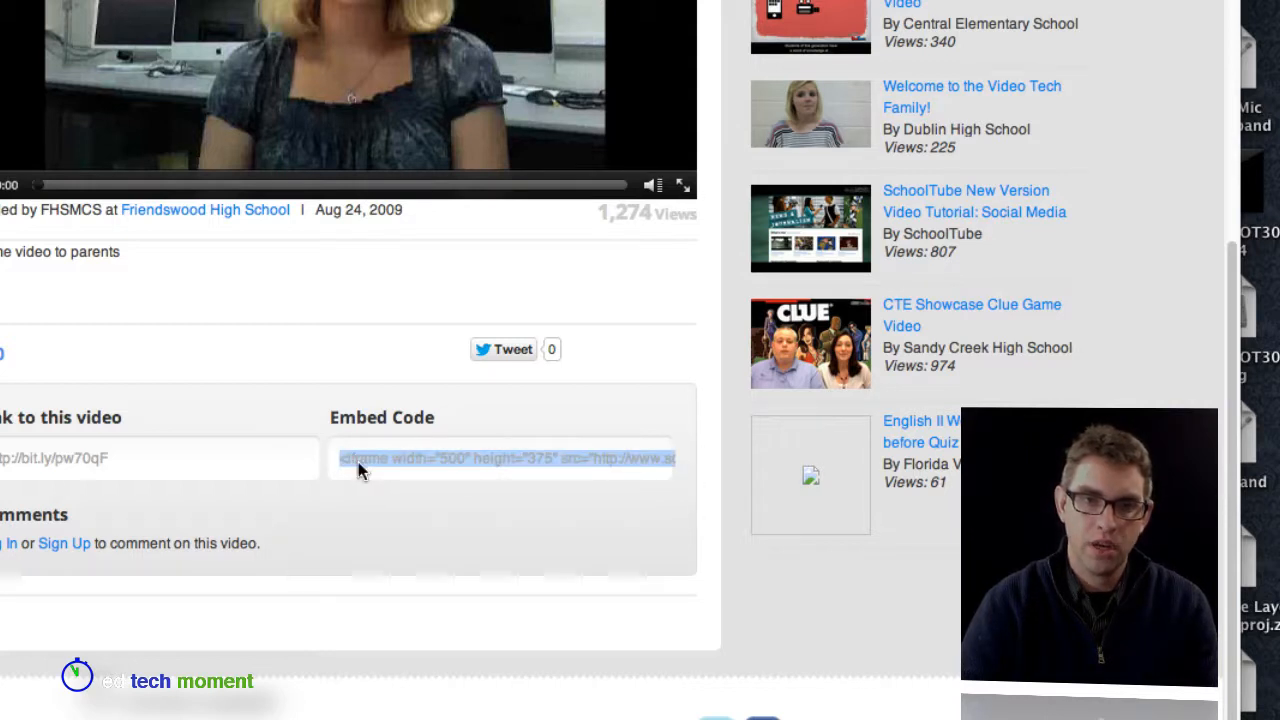
right_click(370, 462)
click(430, 483)
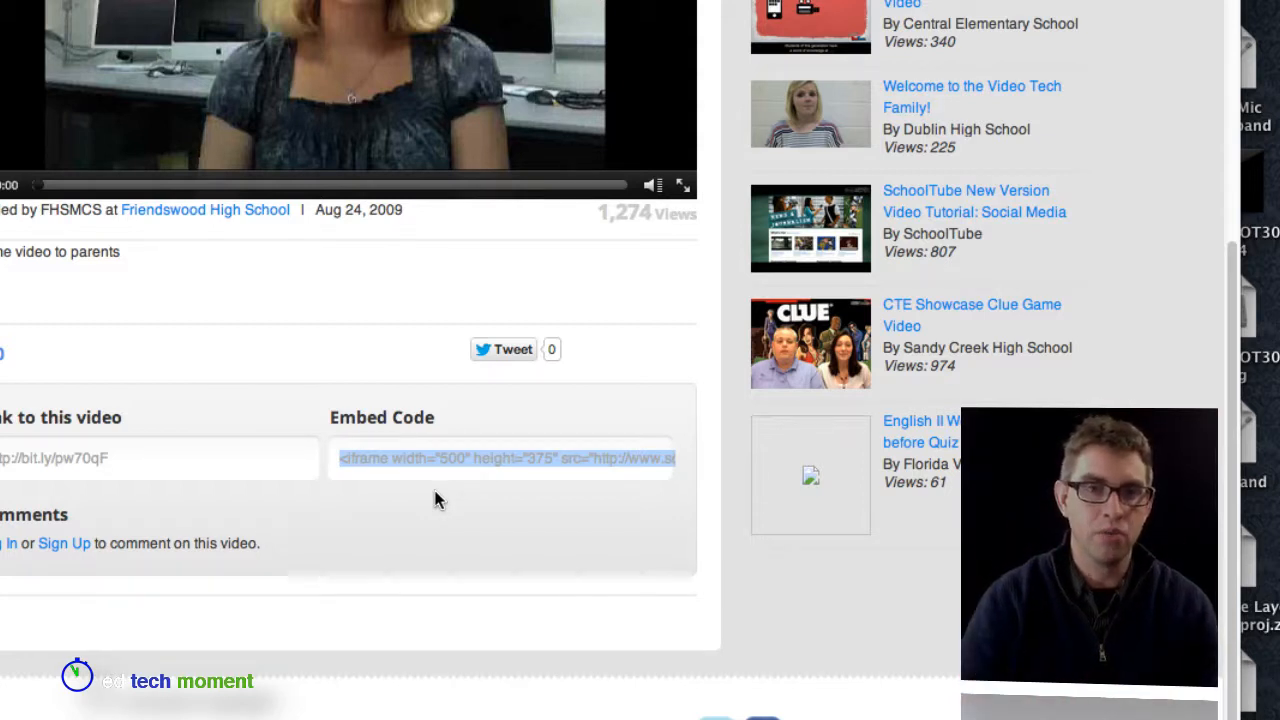
scroll(475, 404, up, 3)
scroll(472, 402, up, 3)
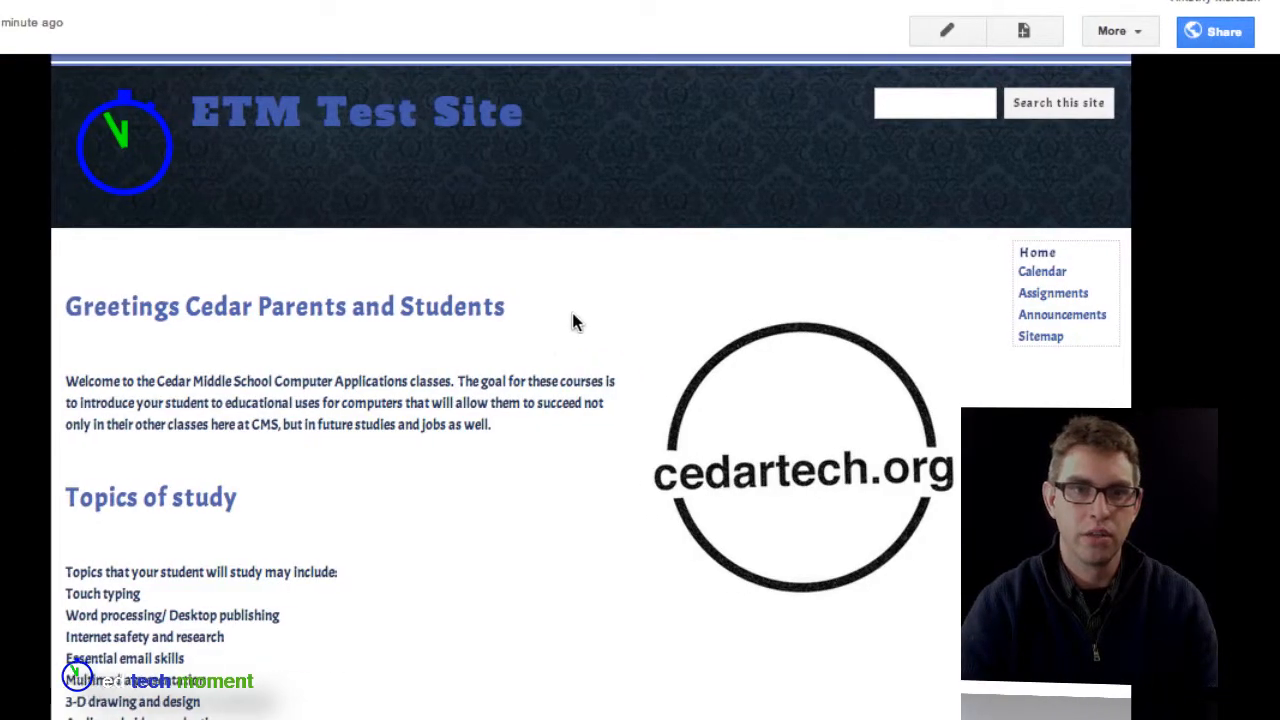
- Put the home page in edit mode and reach the full gadget gallery via Insert > More gadgets
click(1060, 38)
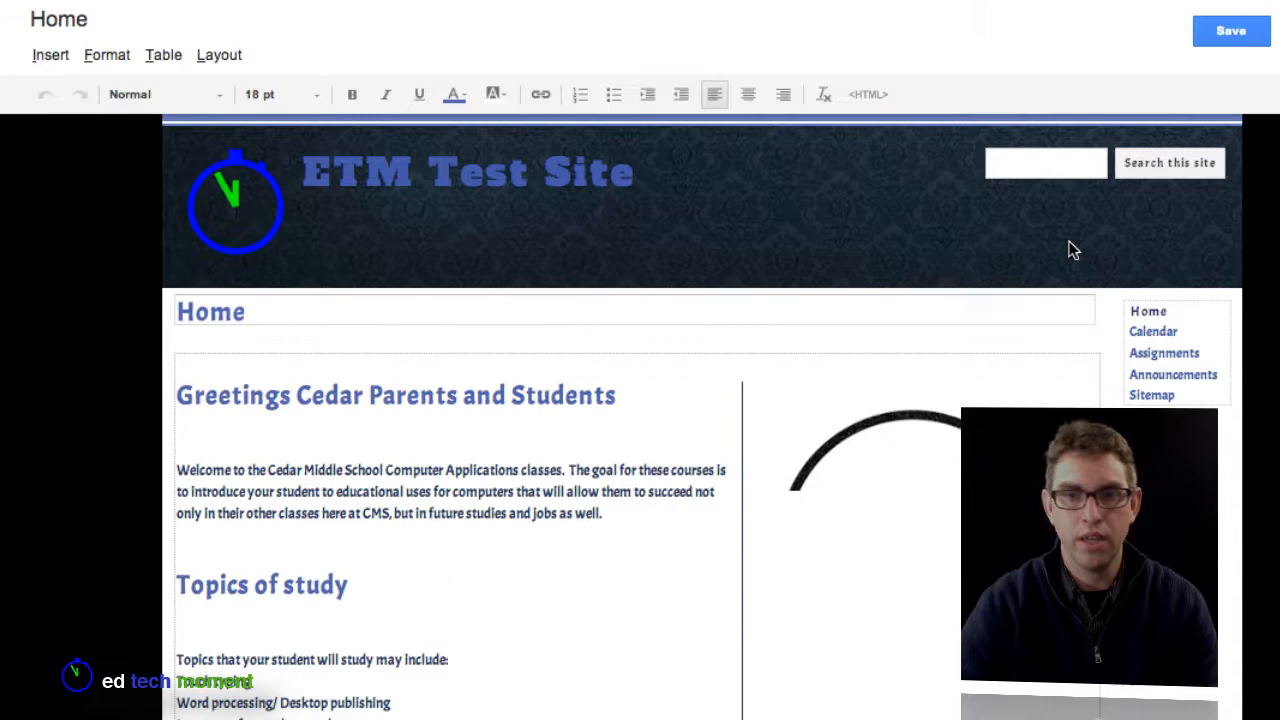
click(40, 60)
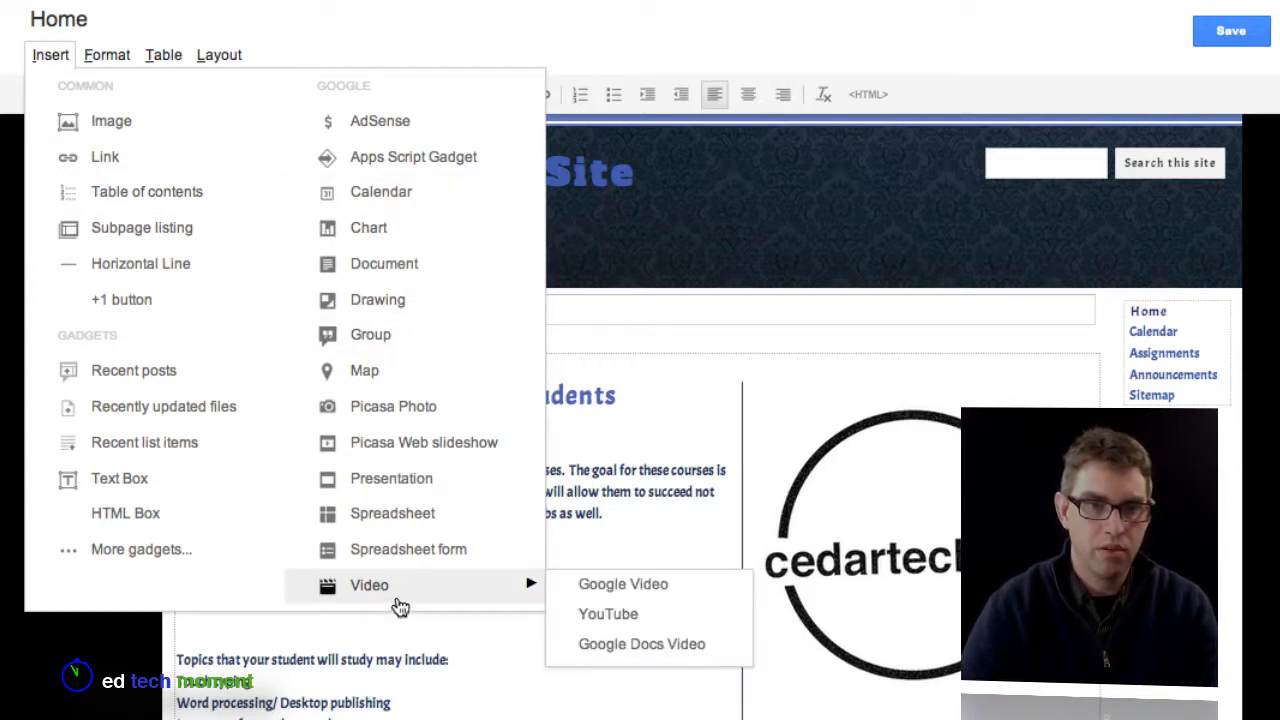
mouse_move(369, 585)
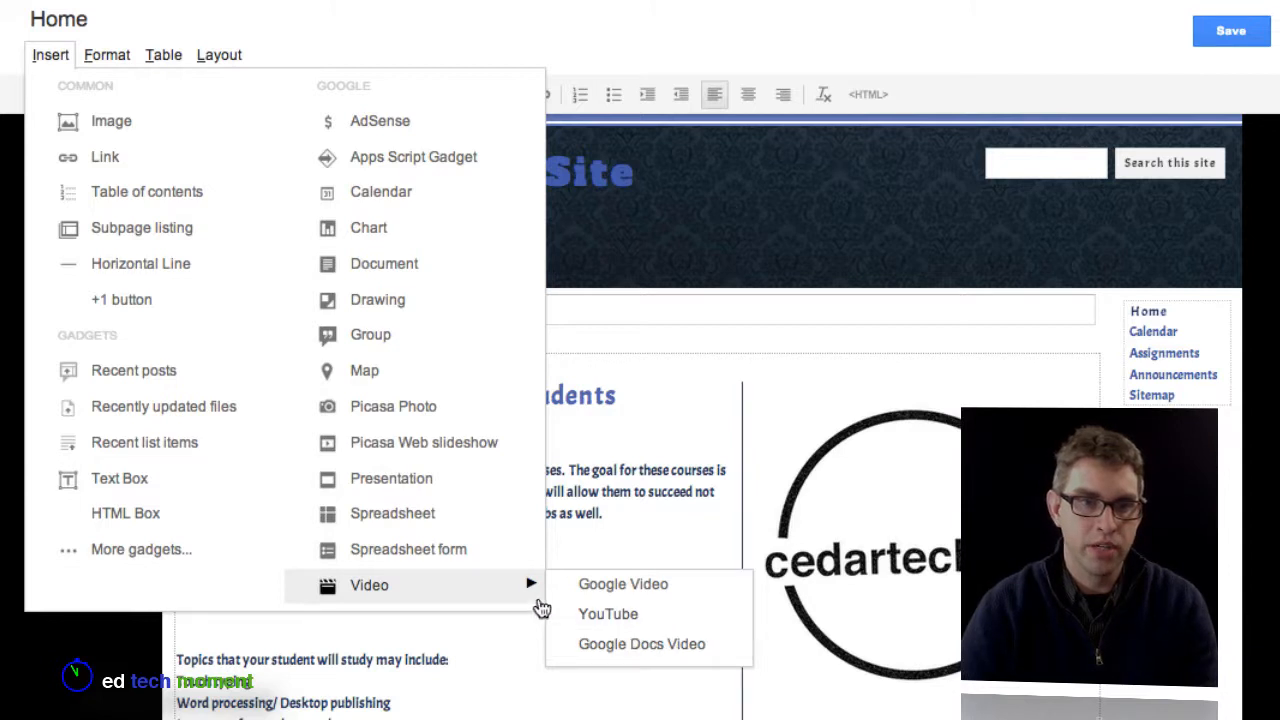
click(130, 553)
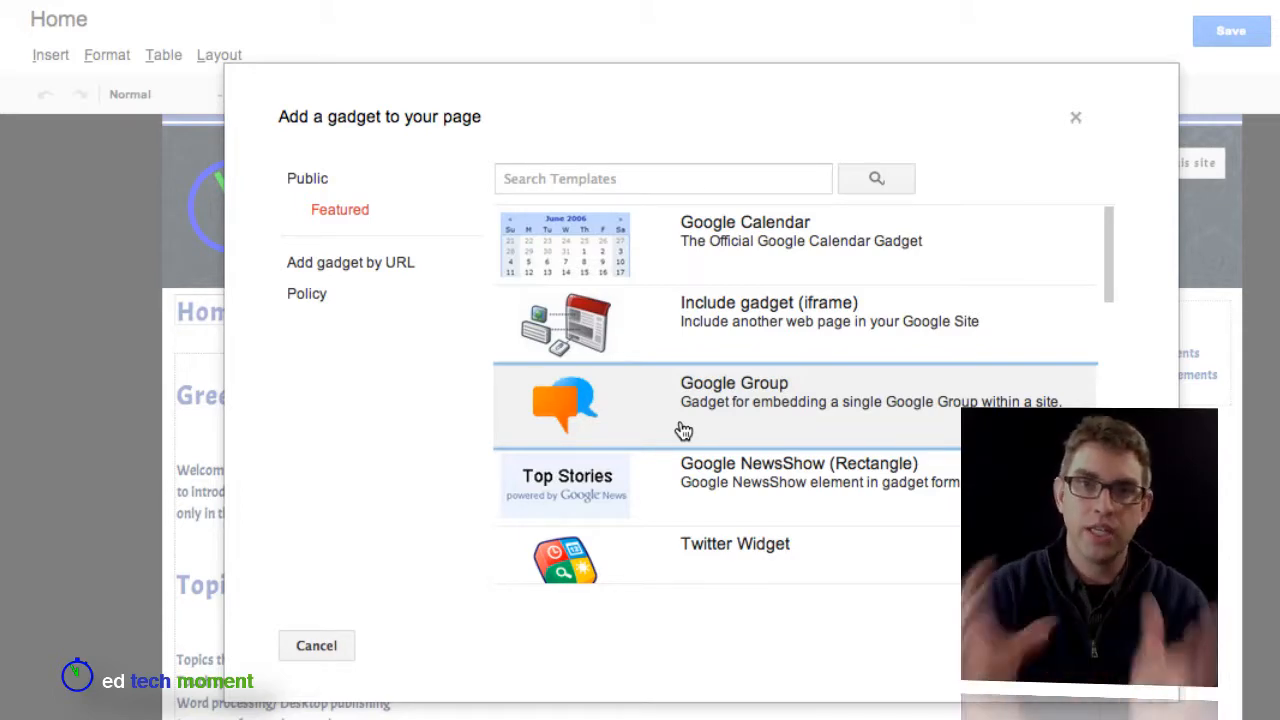
scroll(690, 440, down, 5)
scroll(695, 455, down, 2)
scroll(692, 449, down, 2)
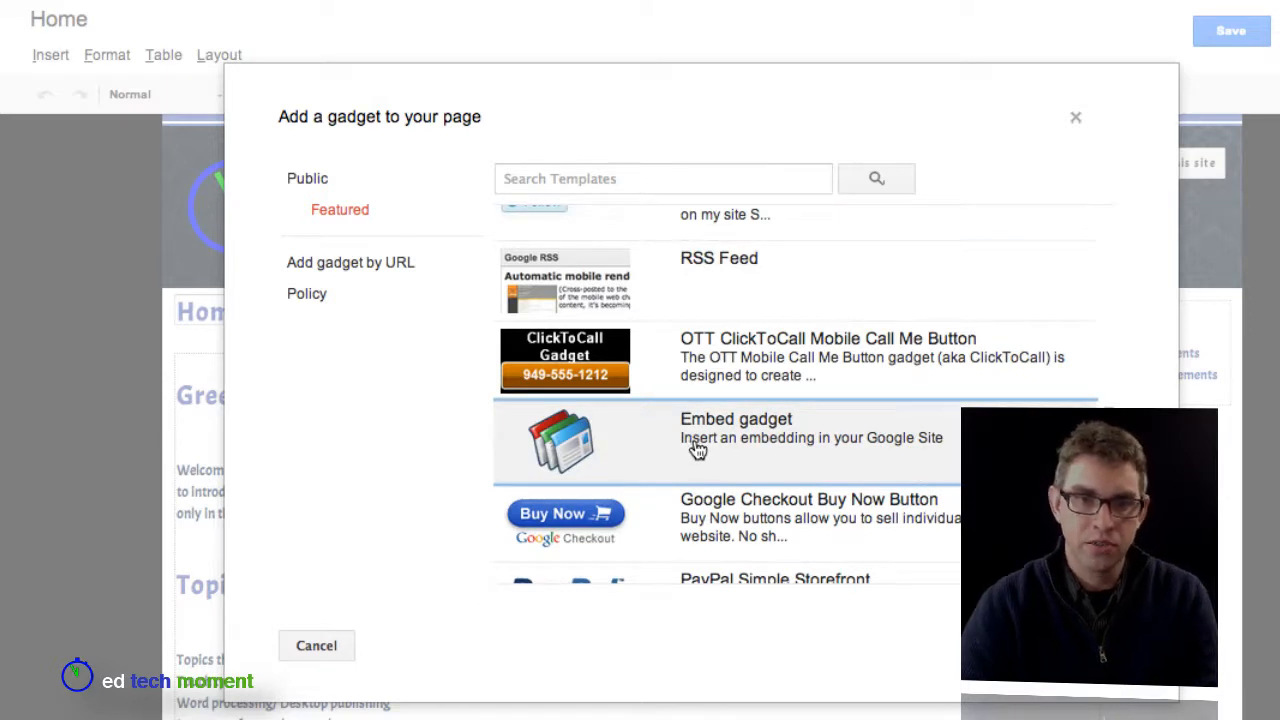
- Choose the Embed gadget so its embedding snippet form appears
click(734, 437)
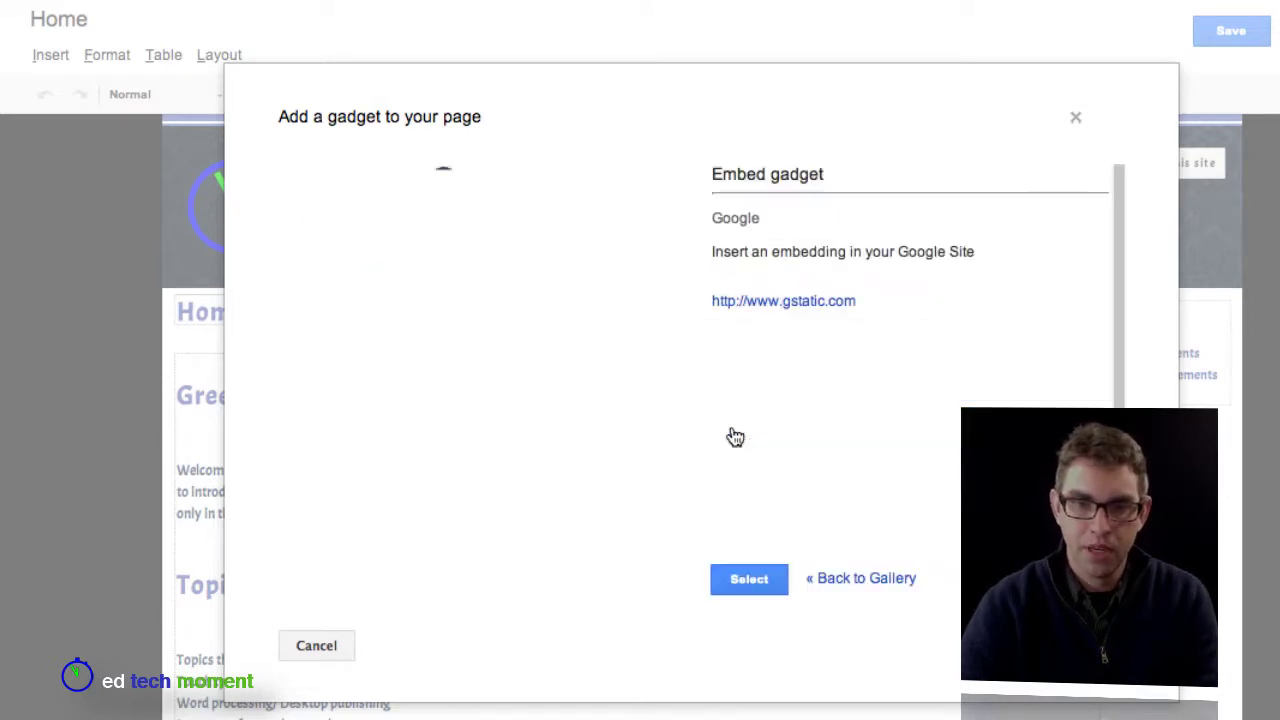
click(741, 583)
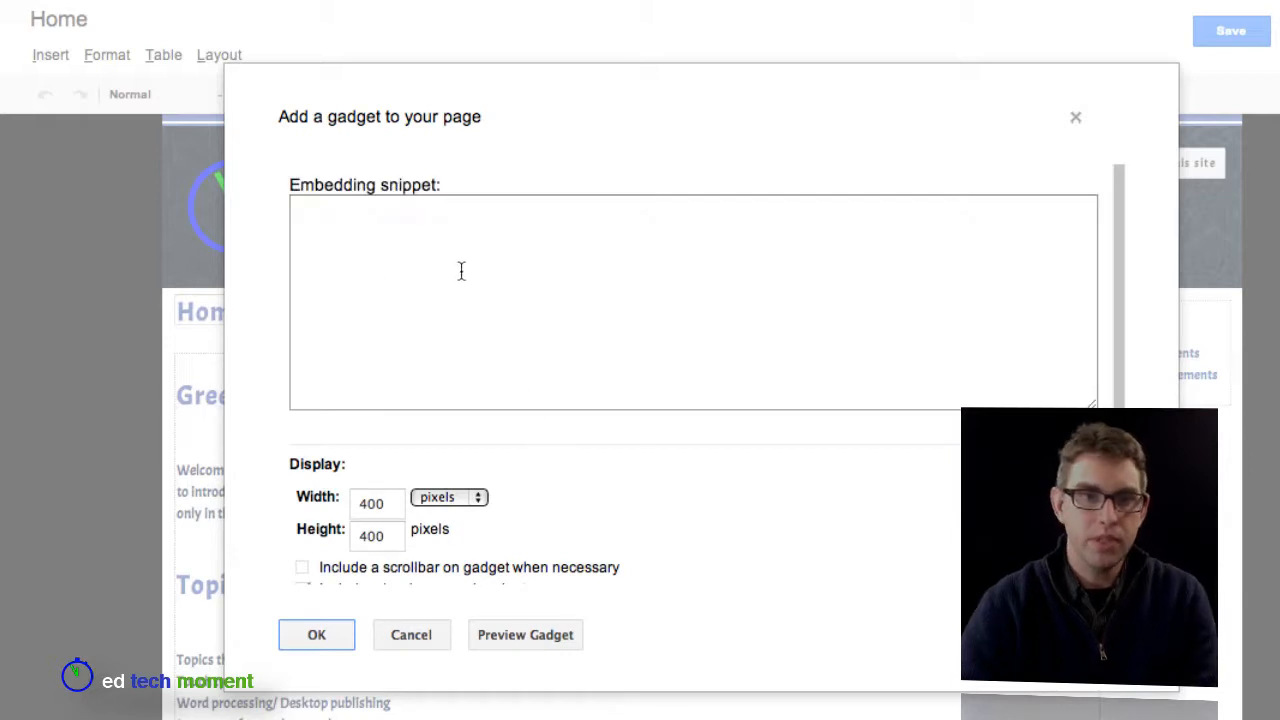
- Paste the SchoolTube iframe code, set the gadget to 500 by 375 pixels, and insert it
right_click(365, 245)
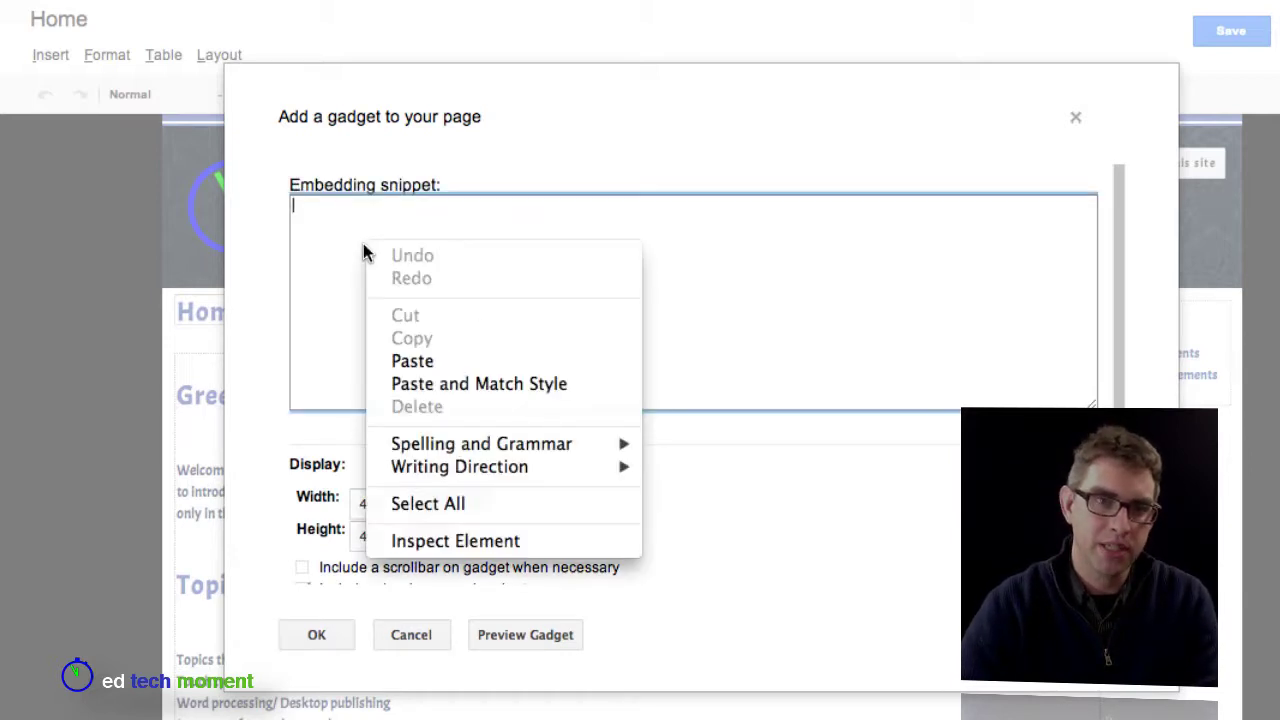
click(494, 361)
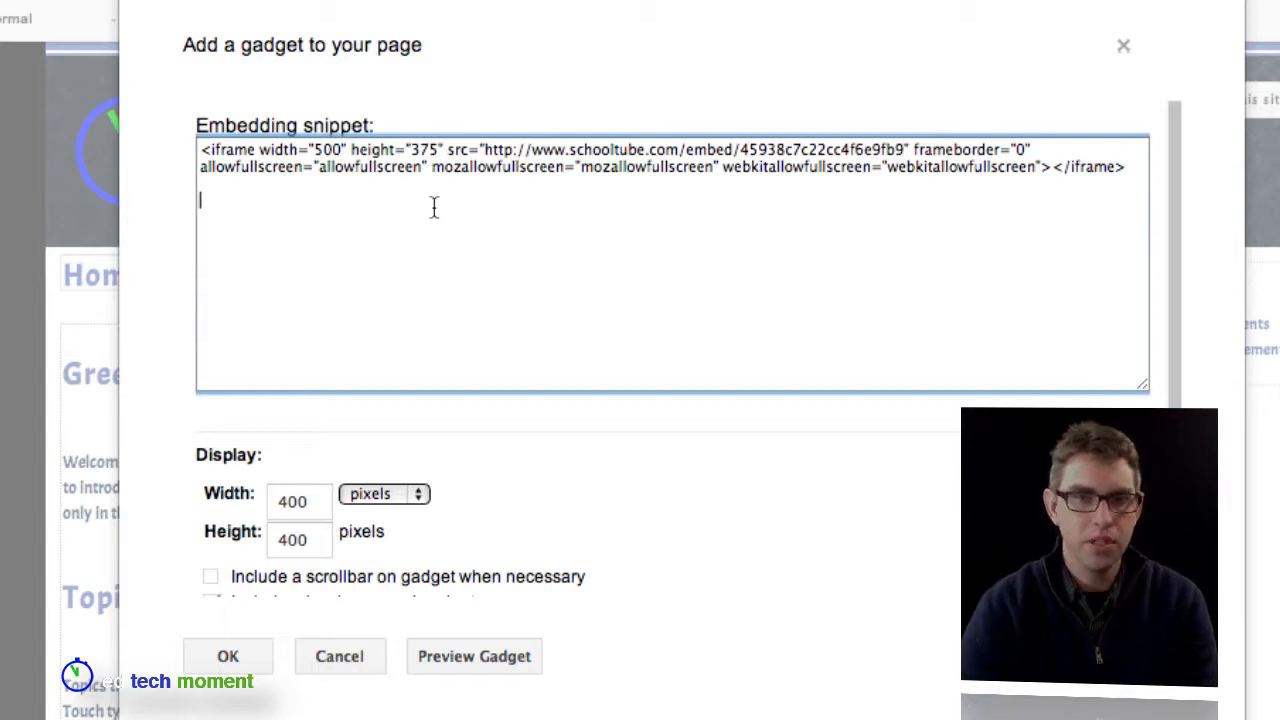
click(290, 505)
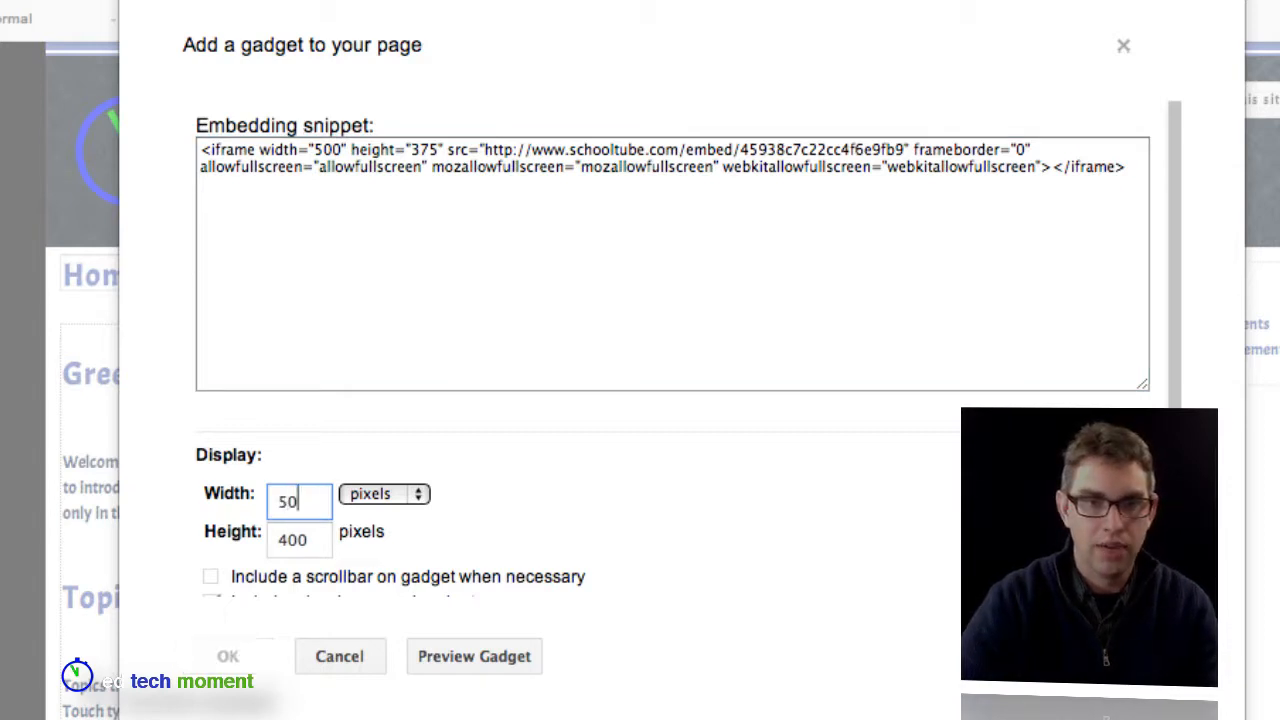
text(500)
double_click(283, 540)
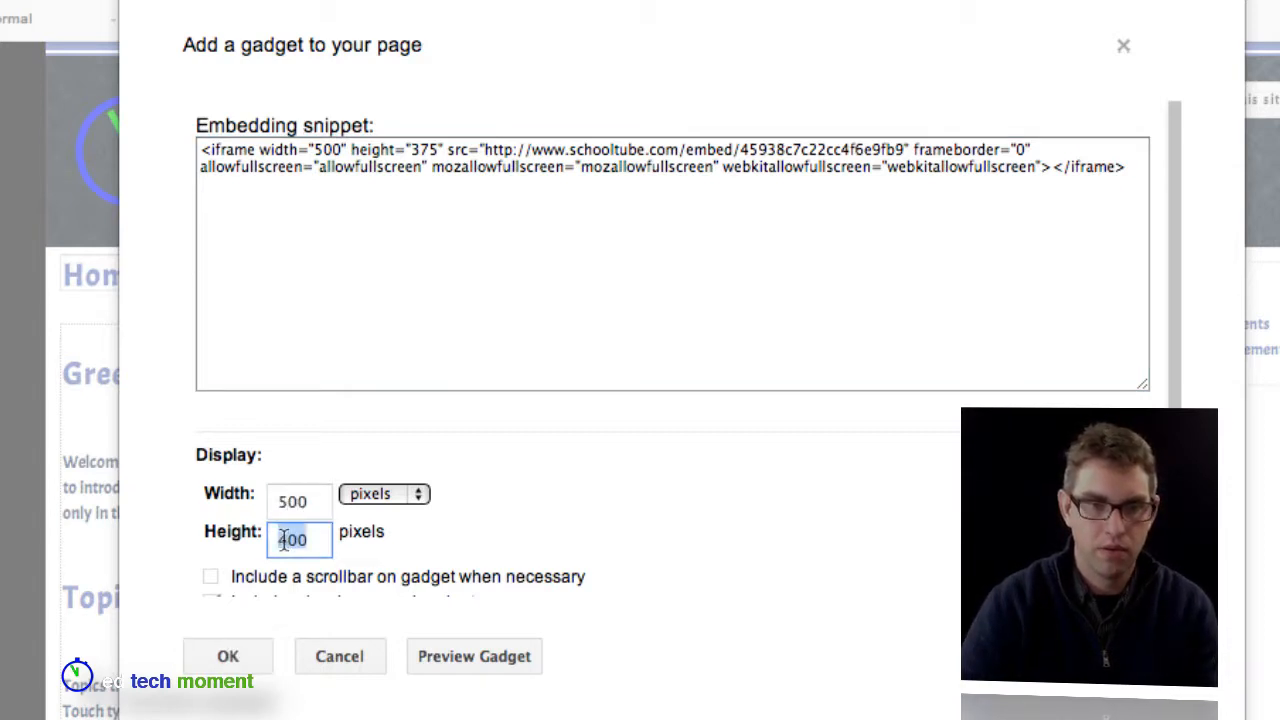
text(375)
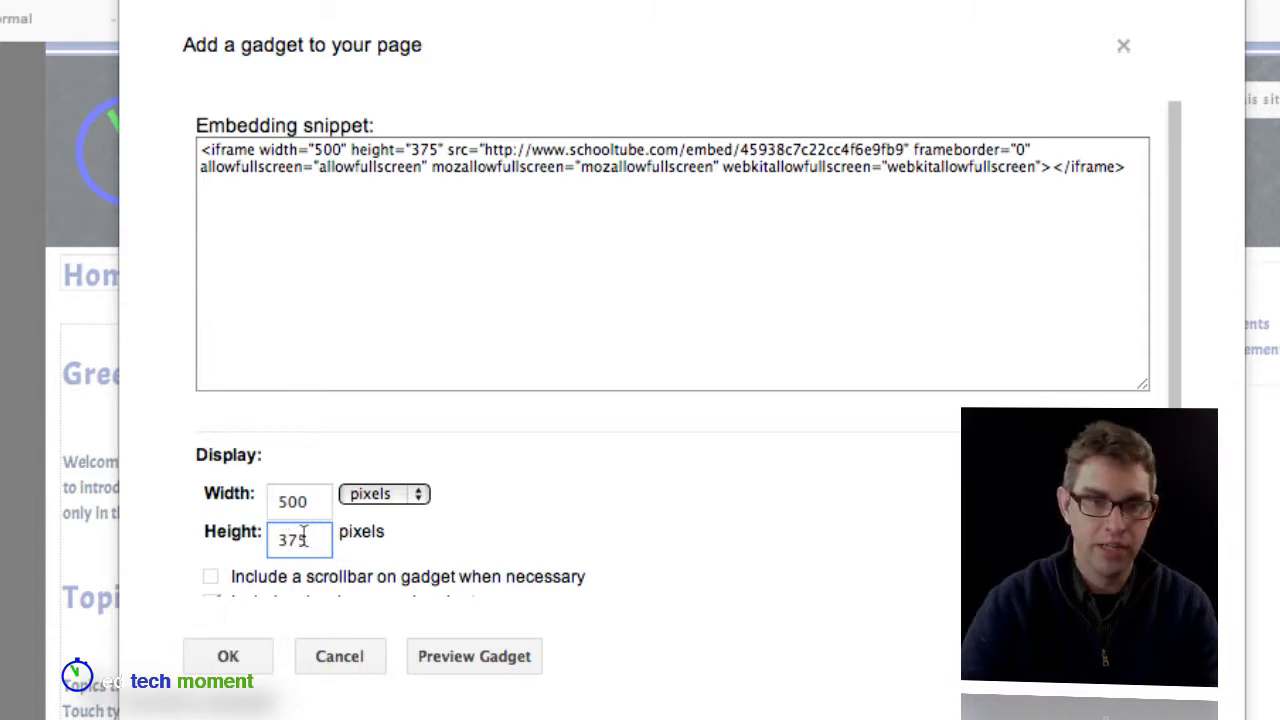
click(435, 546)
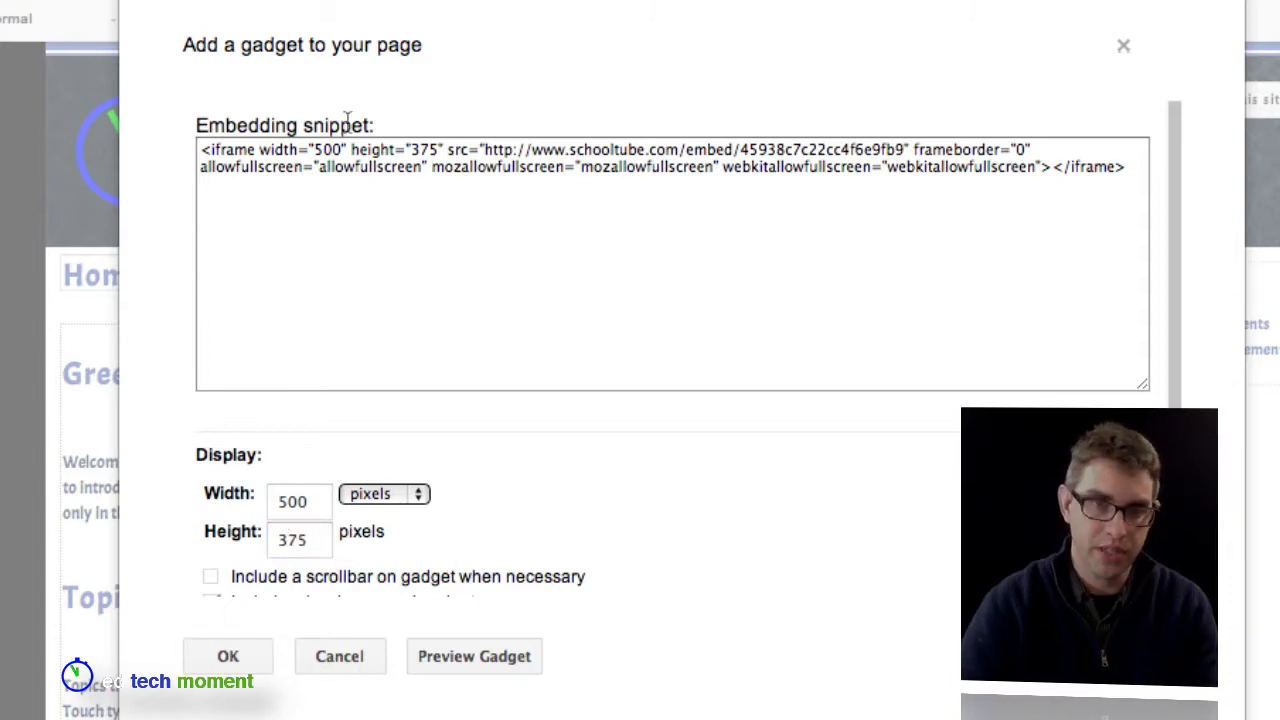
scroll(552, 385, down, 2)
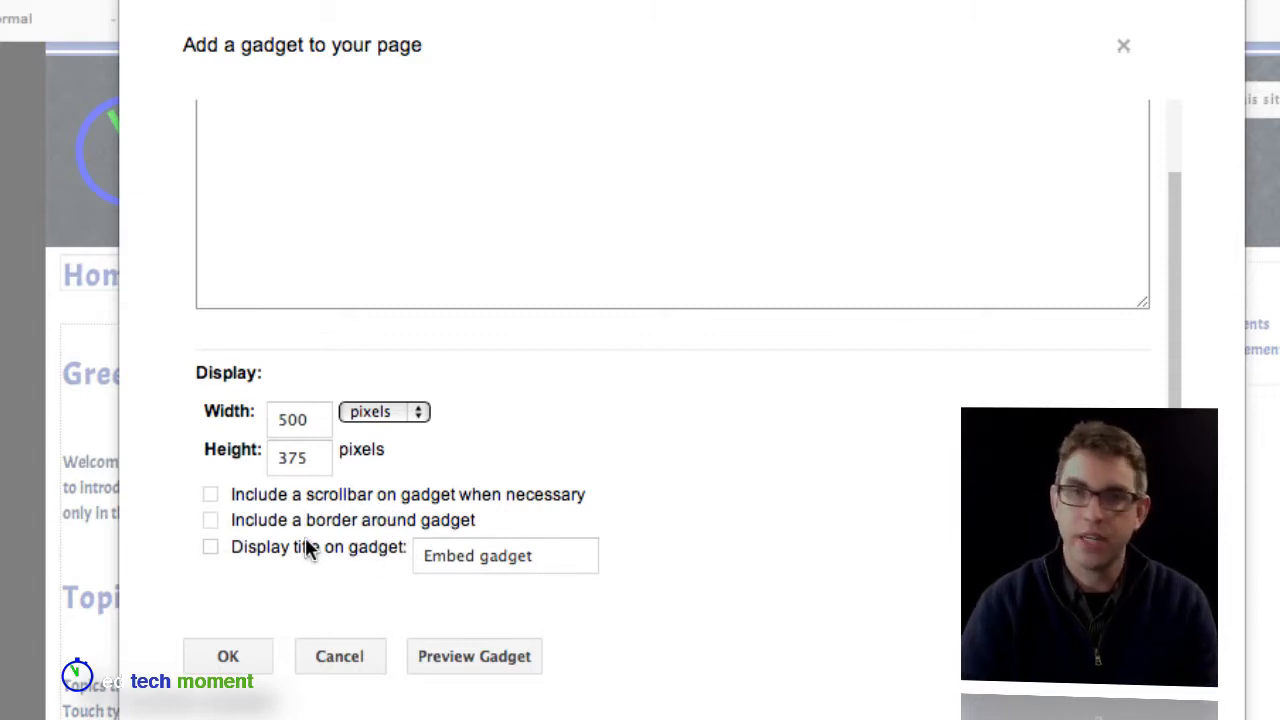
click(226, 657)
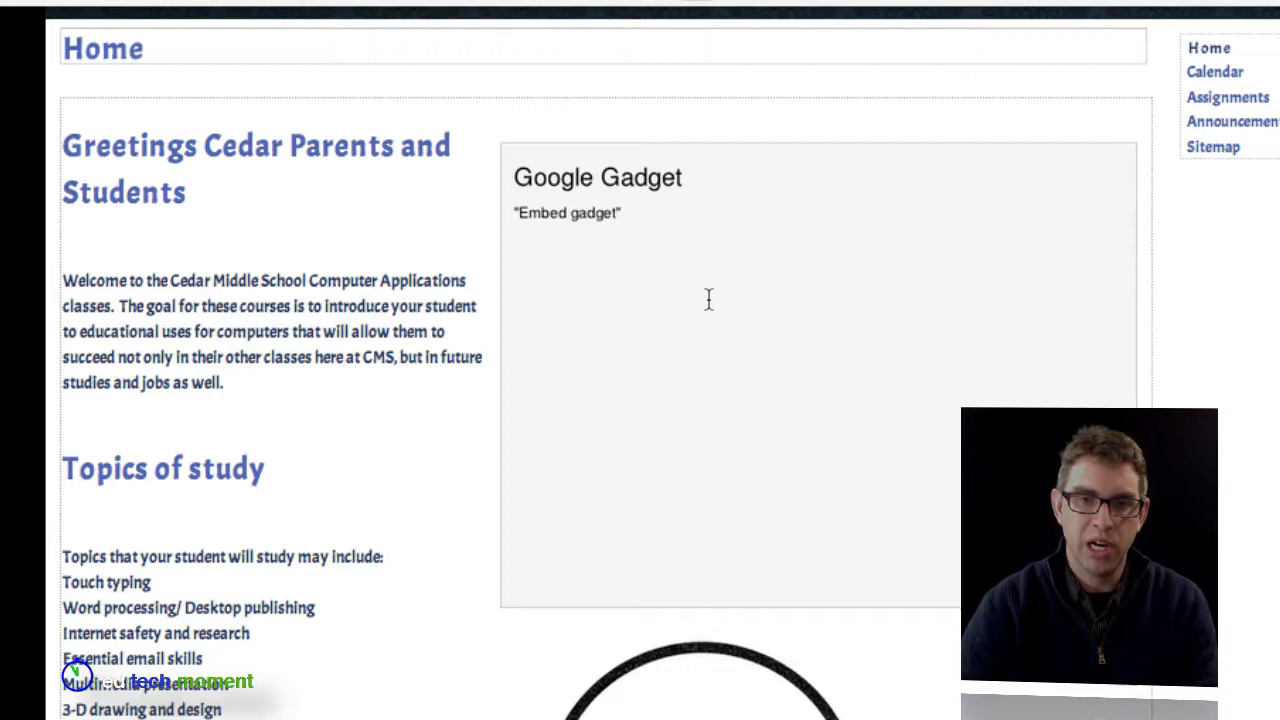
drag(676, 285, 271, 477)
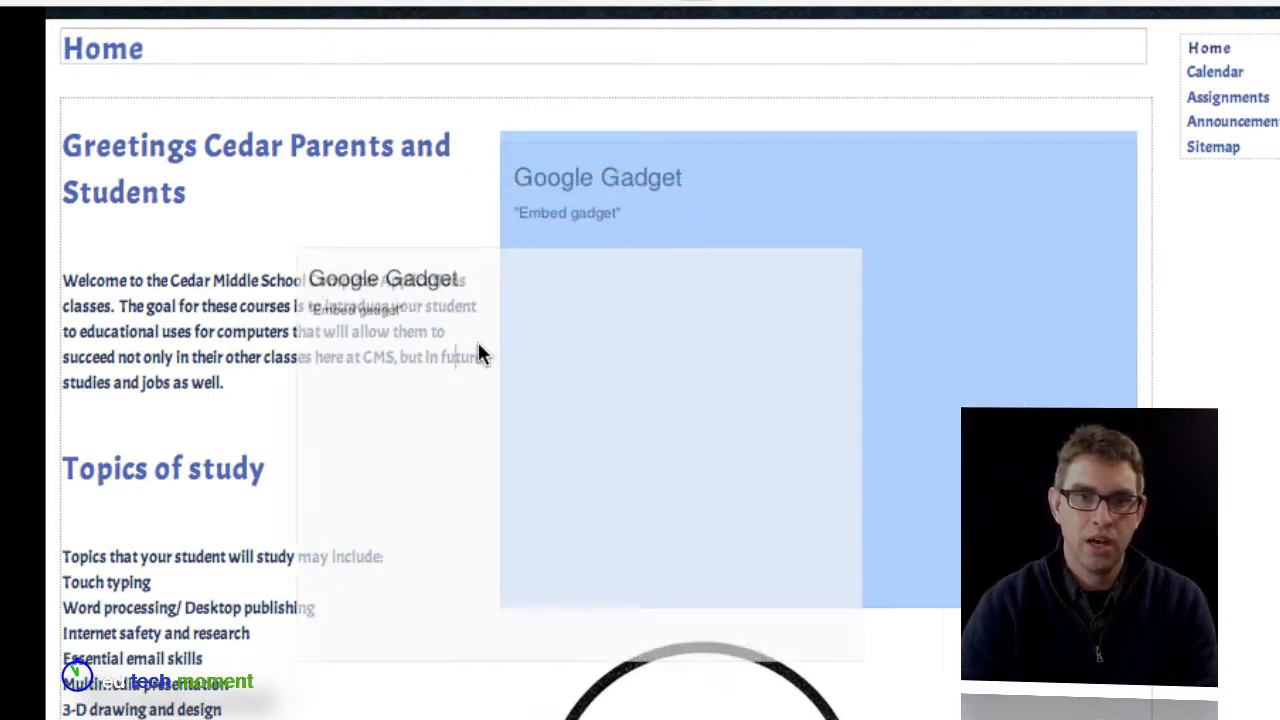
drag(523, 537, 669, 294)
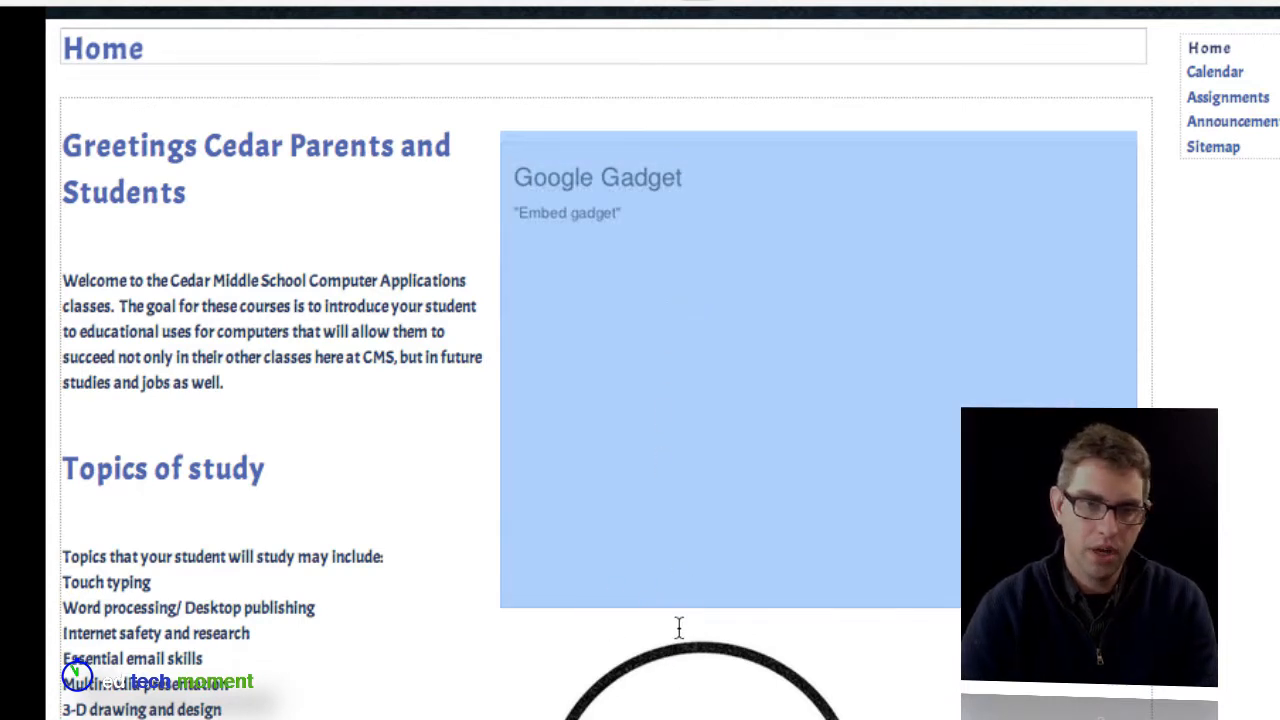
click(797, 416)
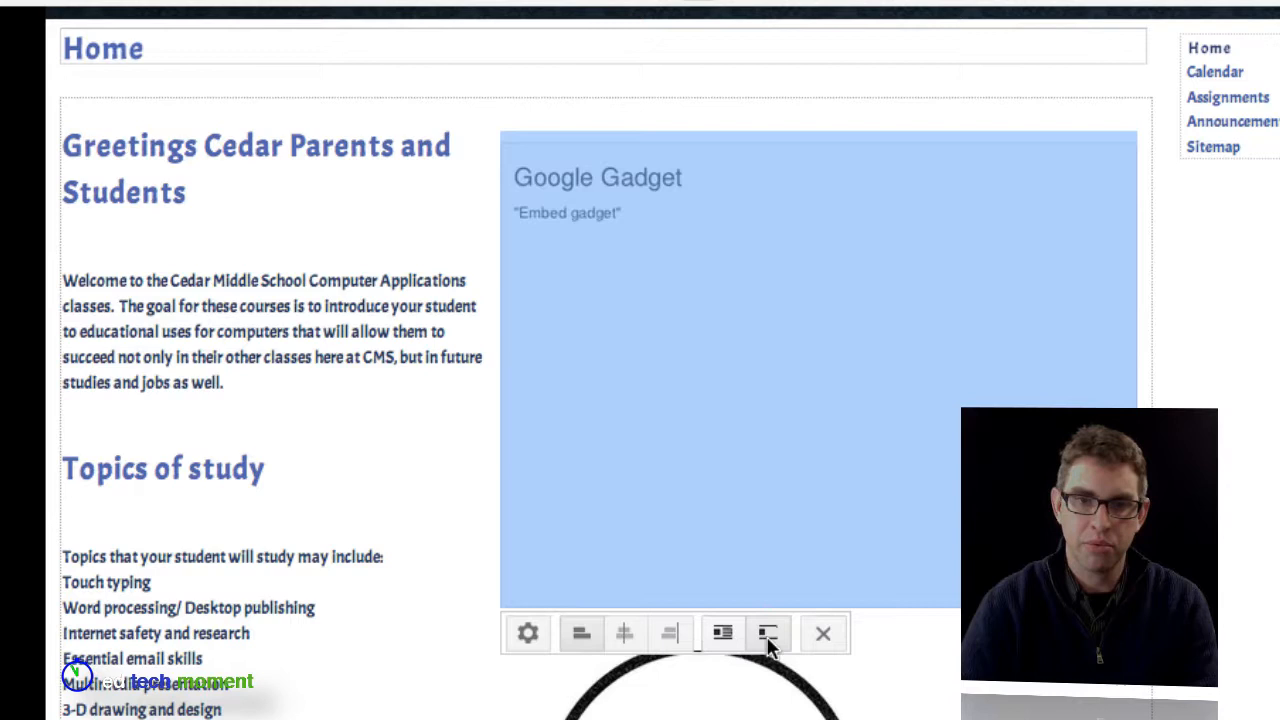
click(942, 648)
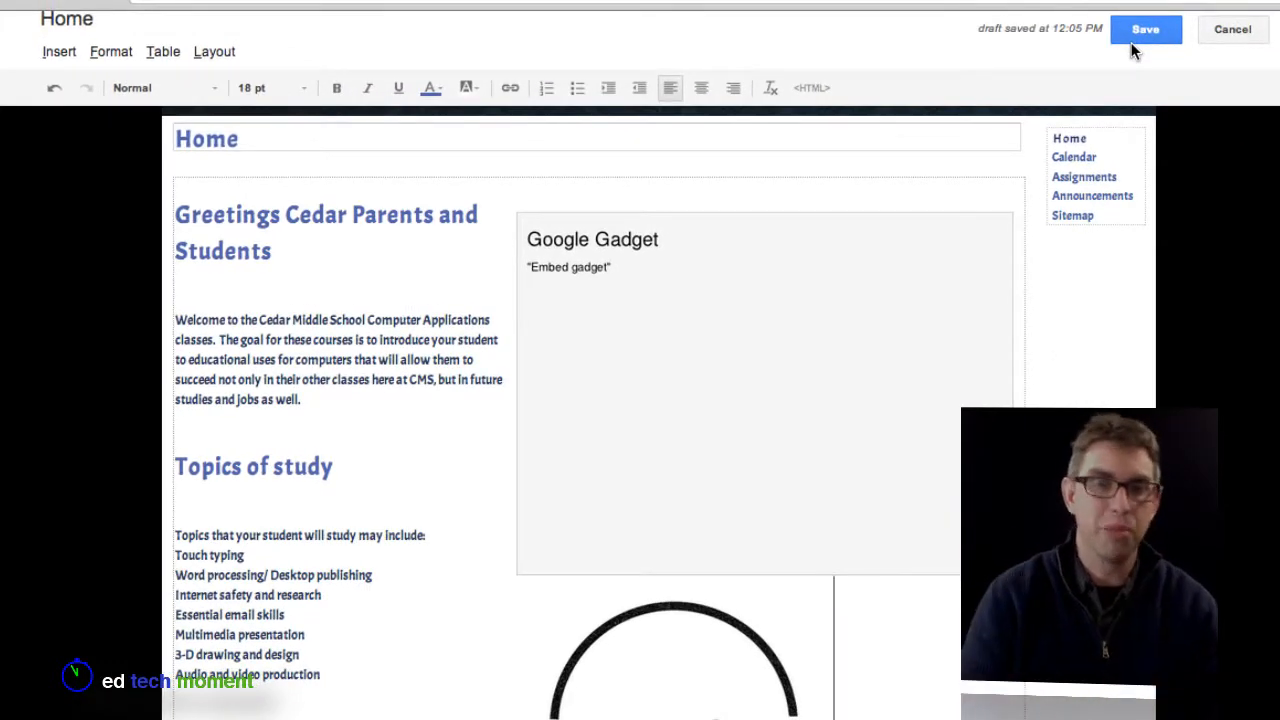
- Save the home page with the welcome text, logo and embedded video gadget
click(1135, 33)
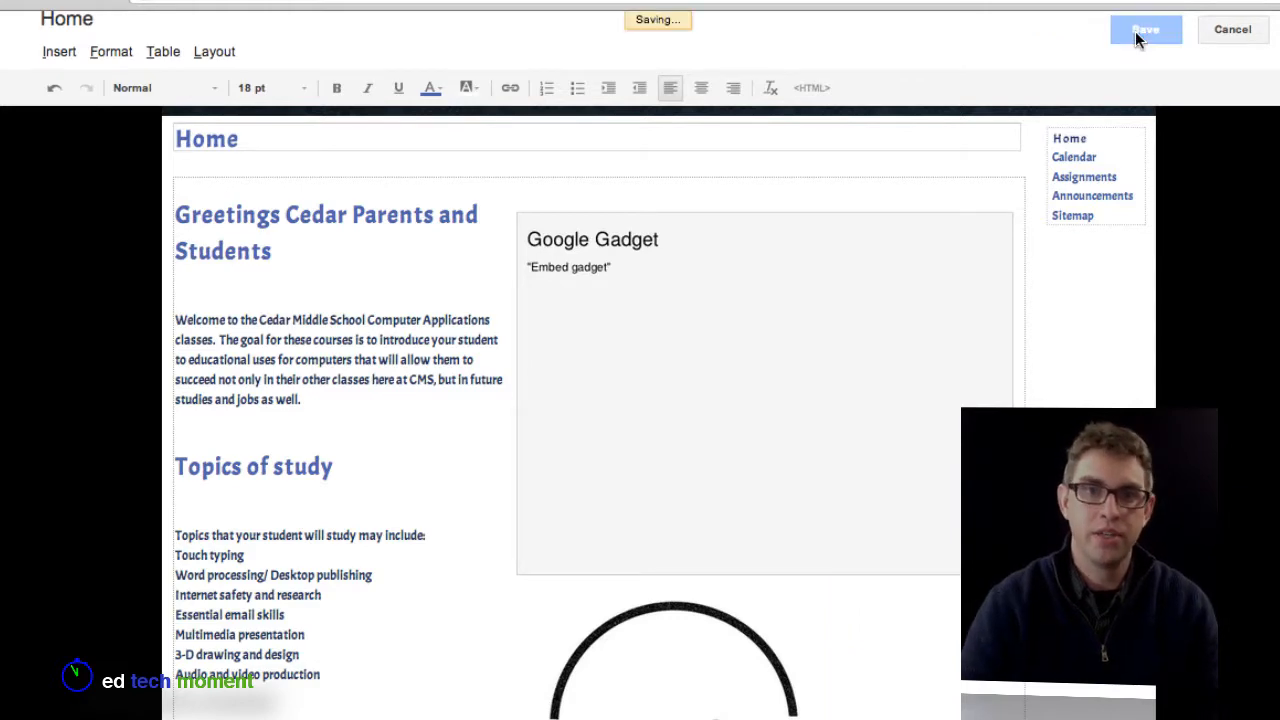